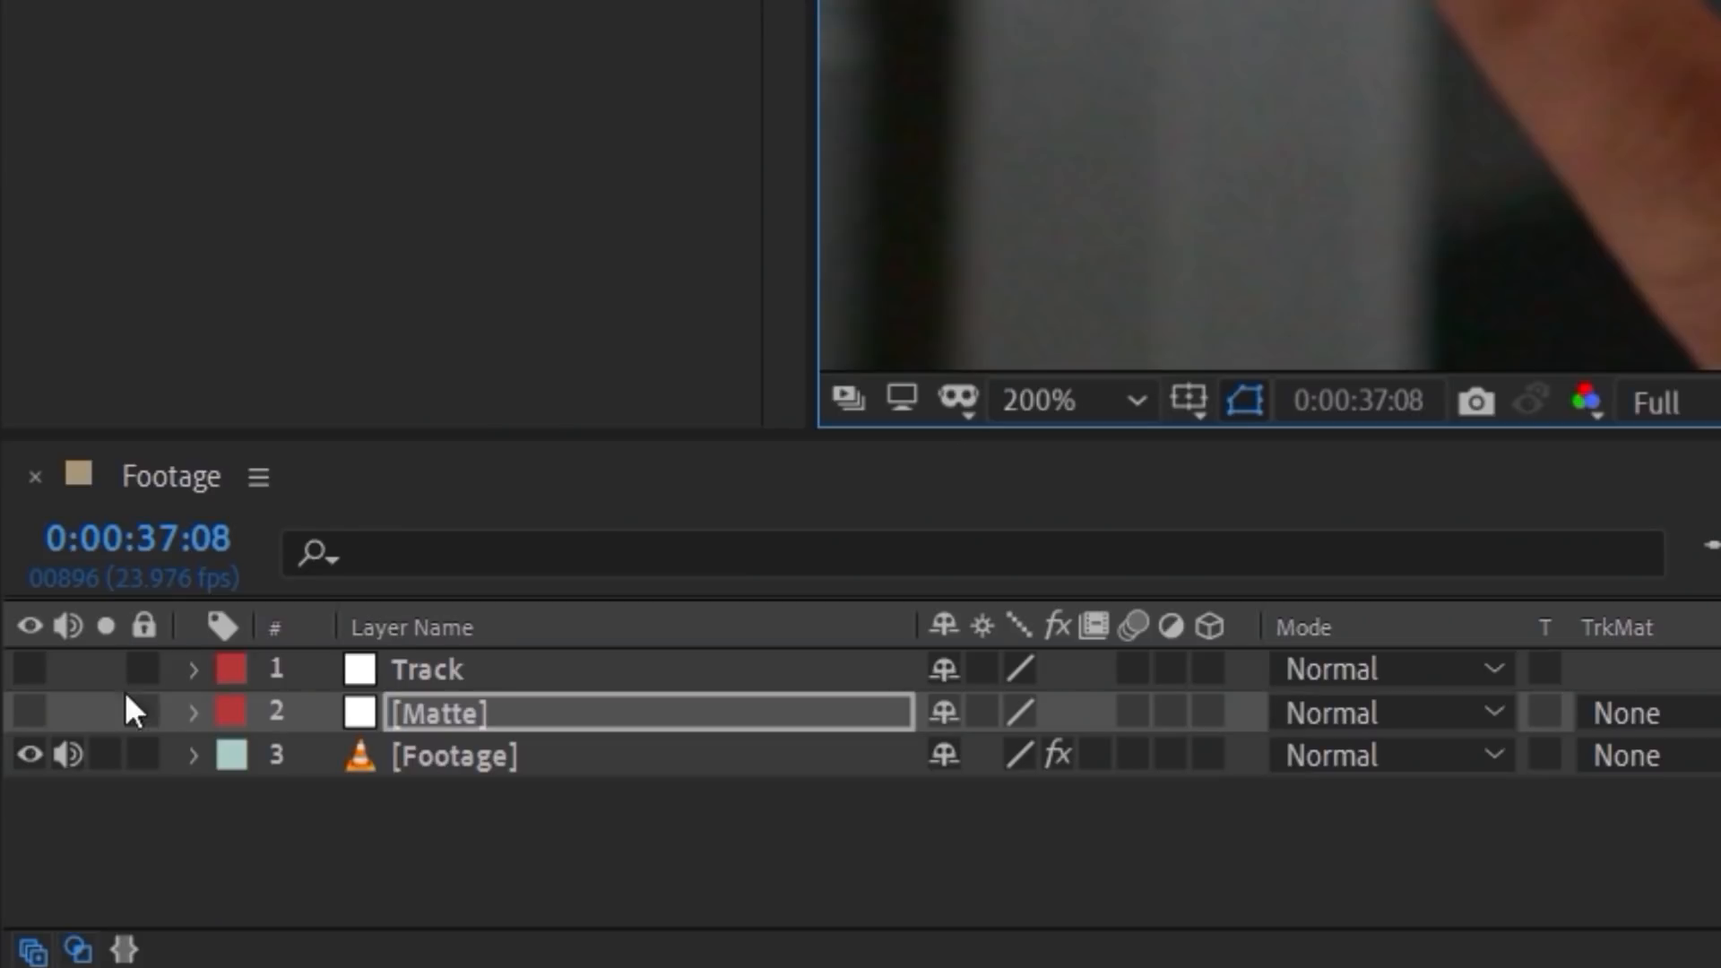
Show the Matte layer, set Mask 2 to Subtract and feather Mask 1 by 25 pixels
click(31, 712)
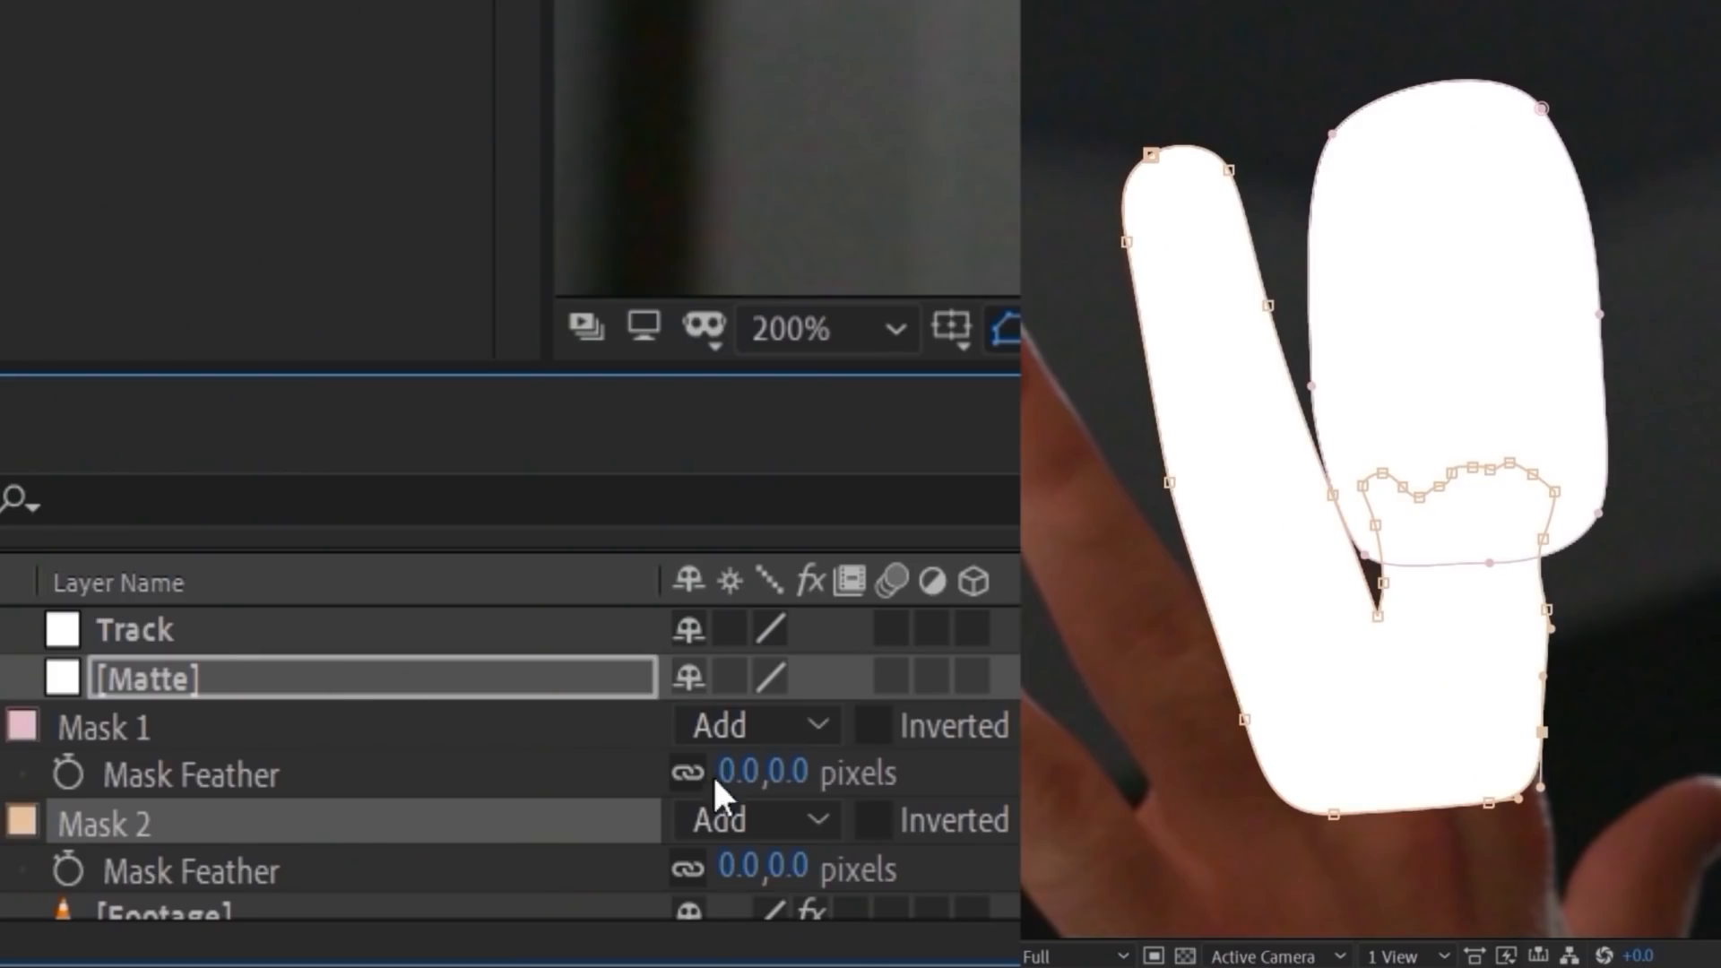
click(755, 818)
click(782, 566)
drag(762, 772, 850, 793)
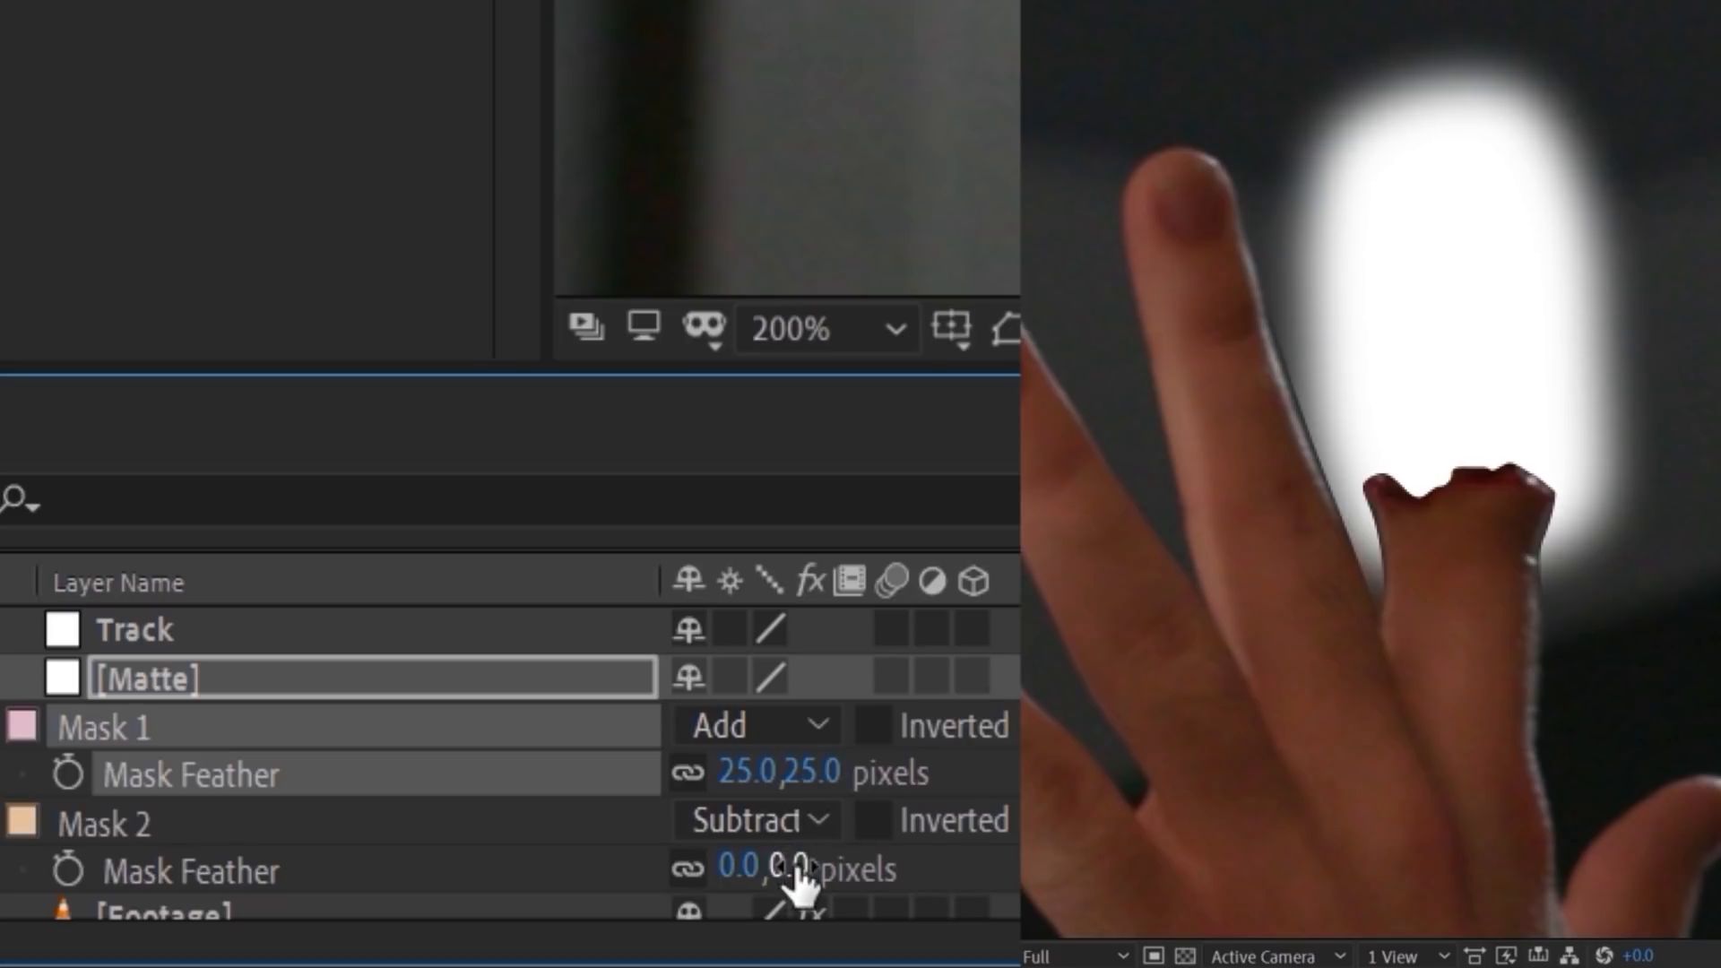
Set the Mask Feather of Mask 2 on the Matte layer to 2 pixels
text(1)
key(Return)
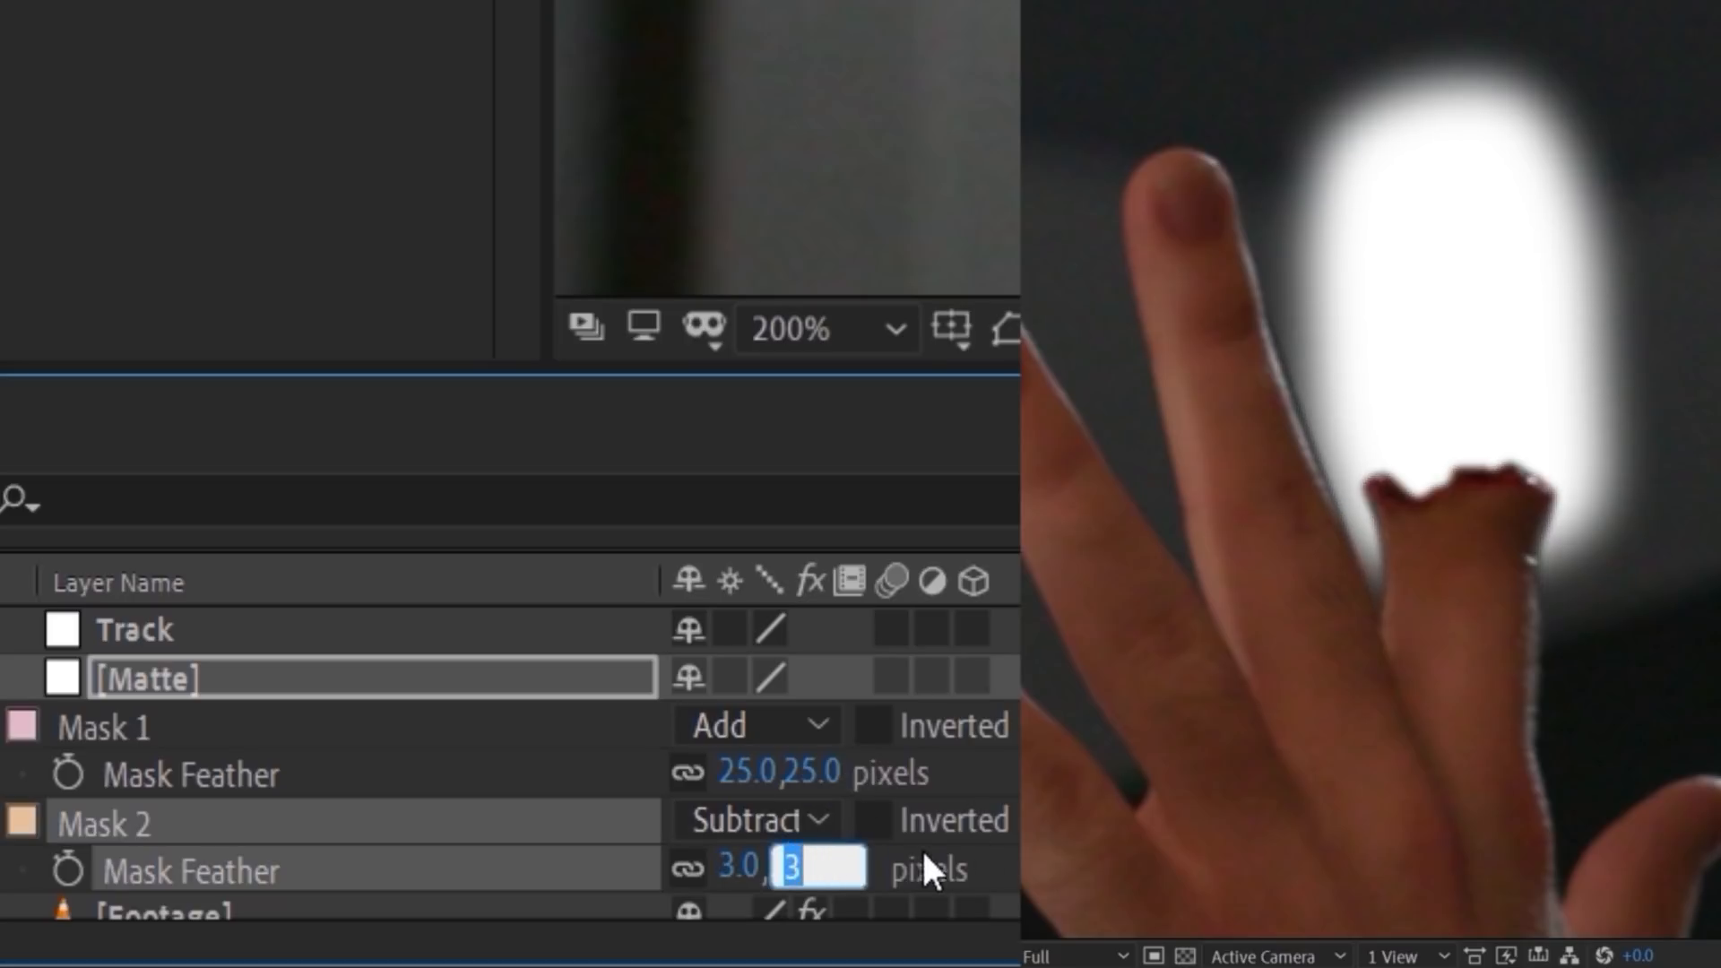
text(2)
key(Return)
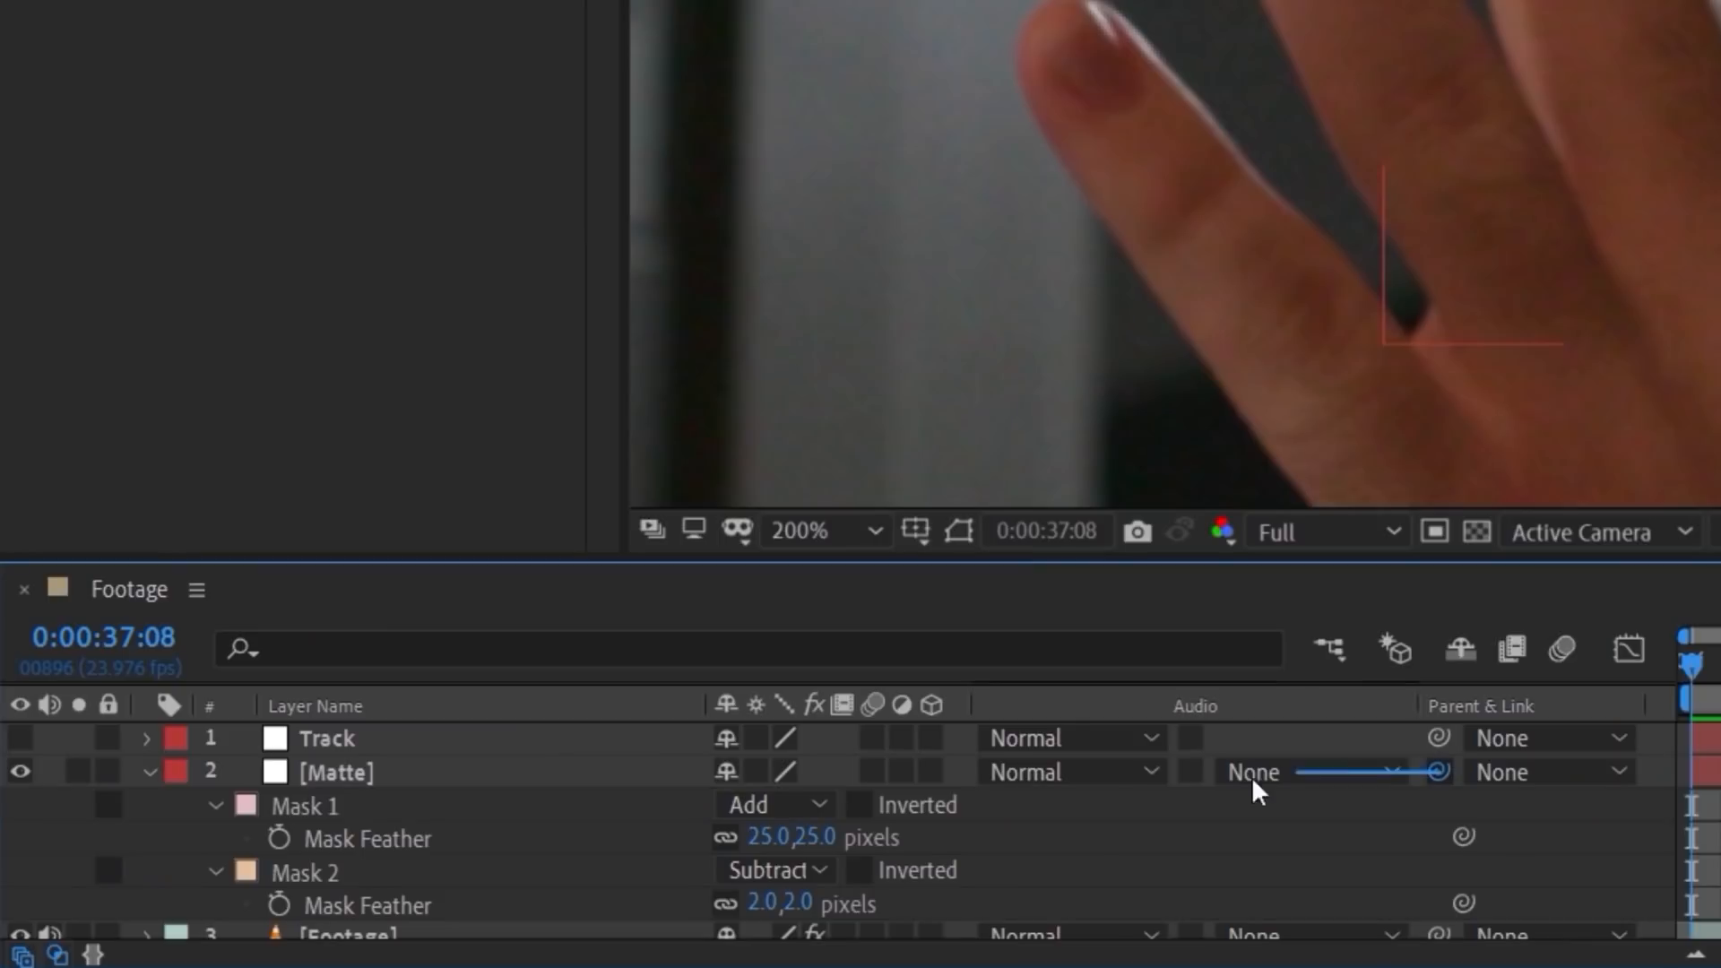
Parent the Matte layer to the Track null and enable motion blur for the layer and the composition
drag(1251, 776, 443, 747)
key(space)
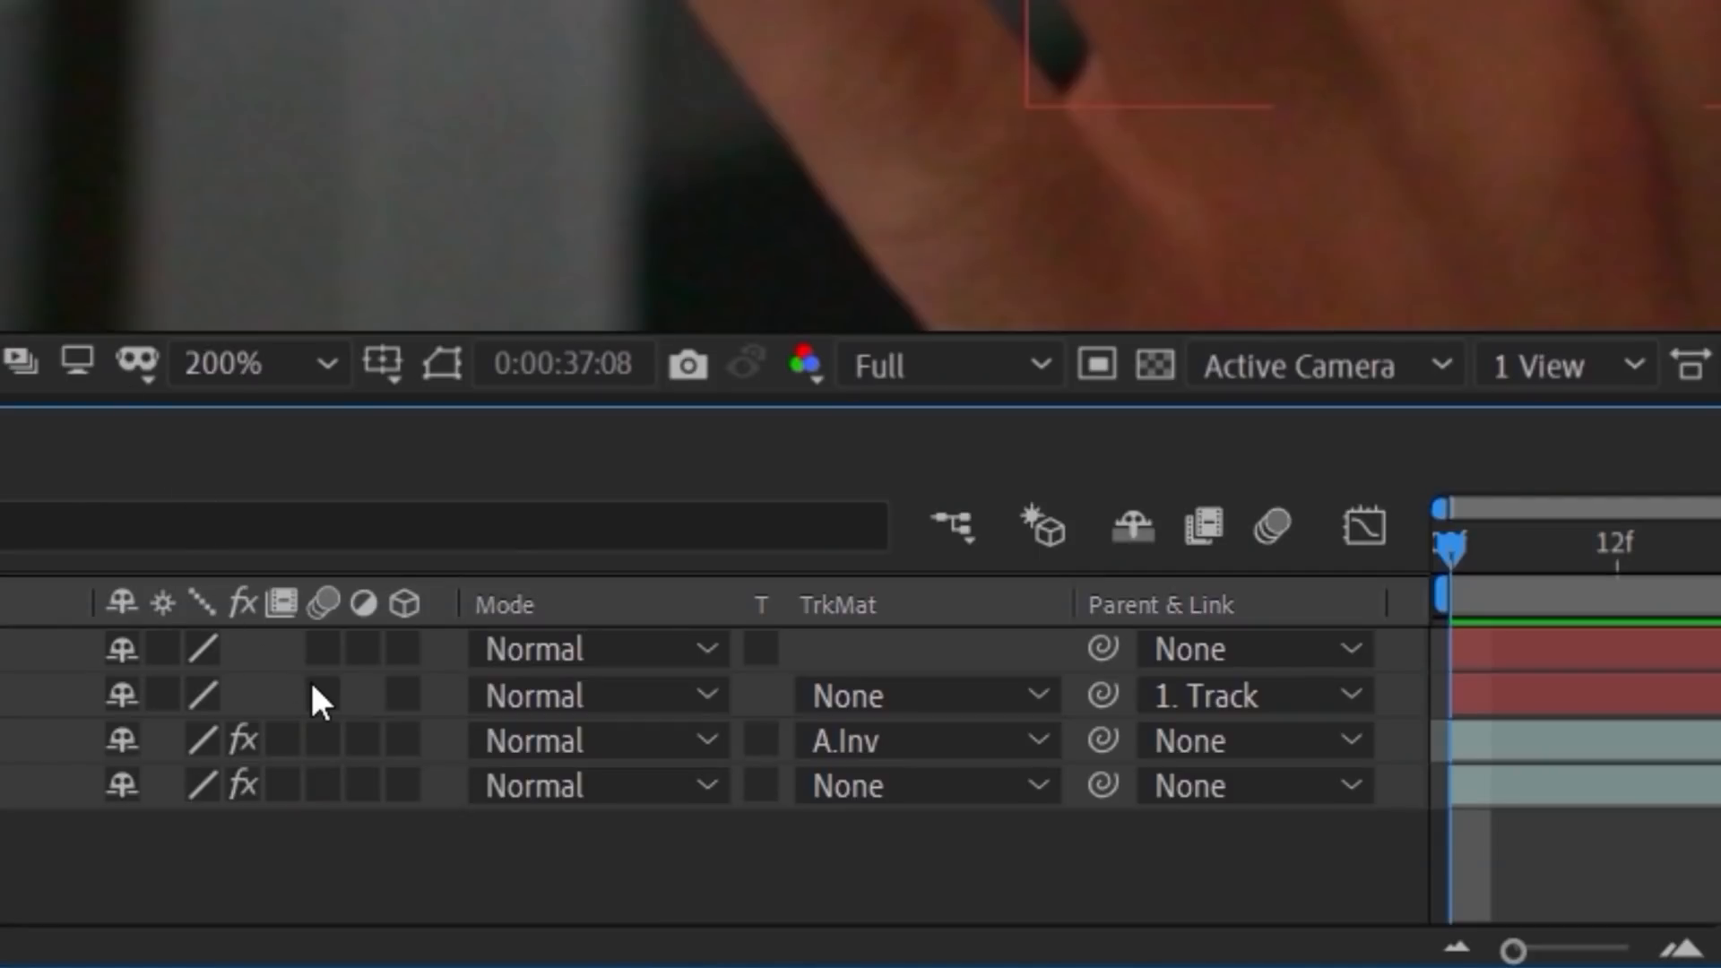
click(323, 692)
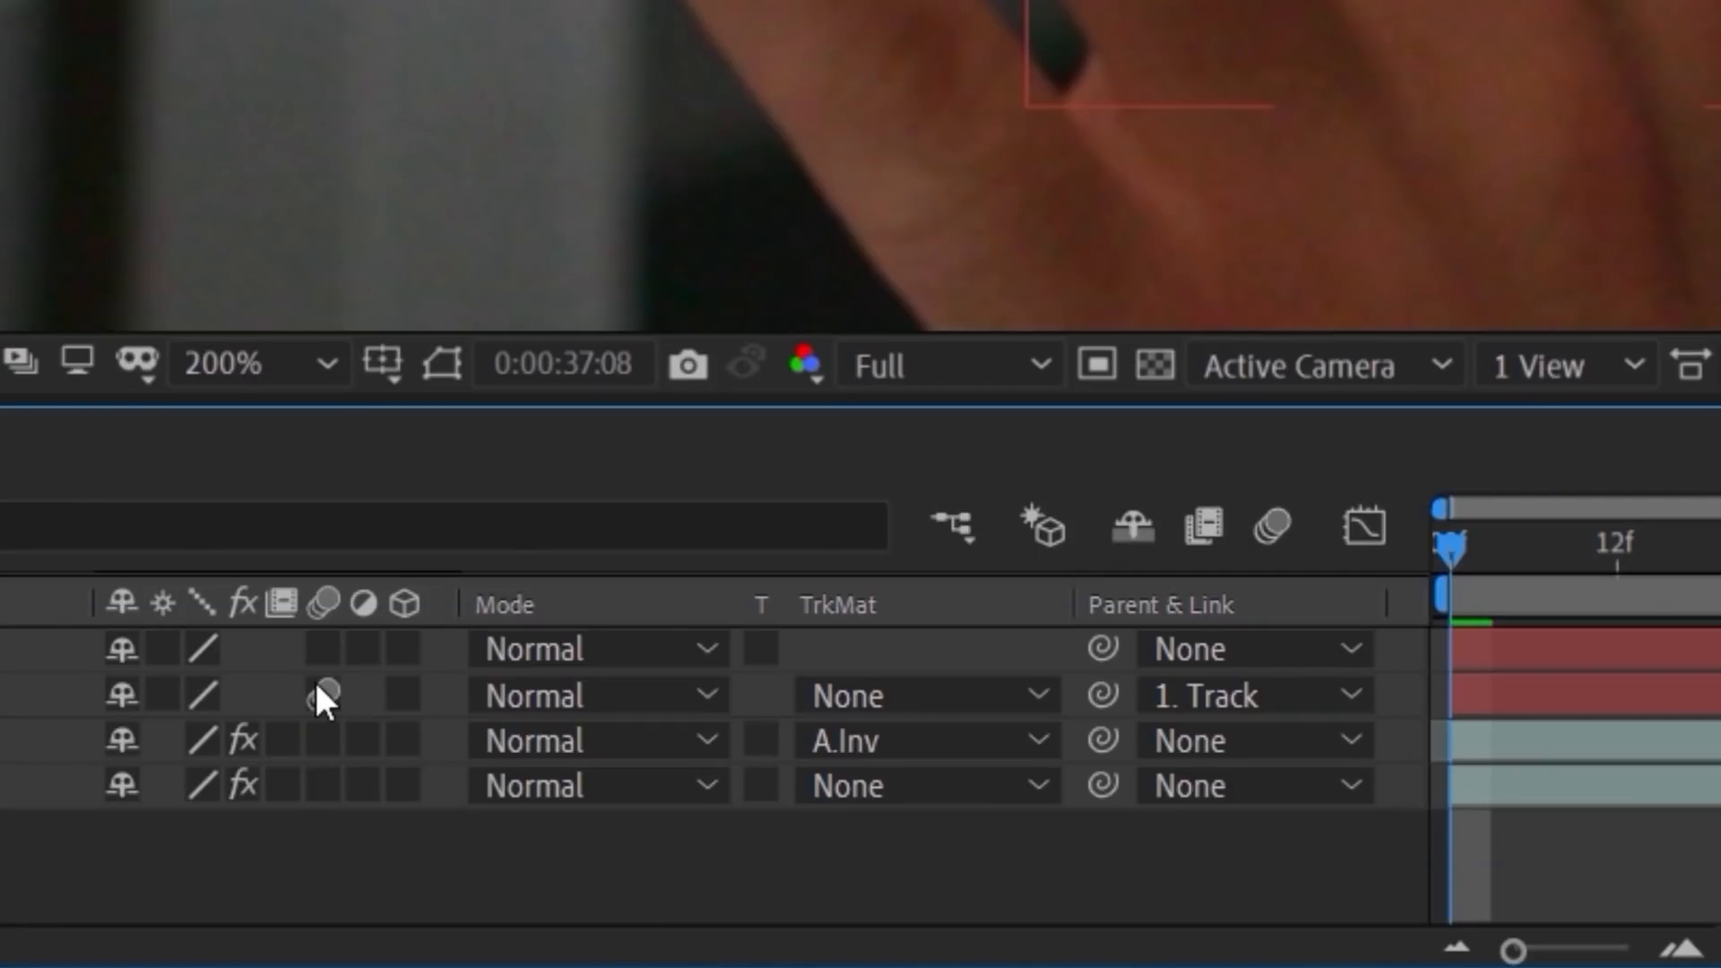
click(1271, 527)
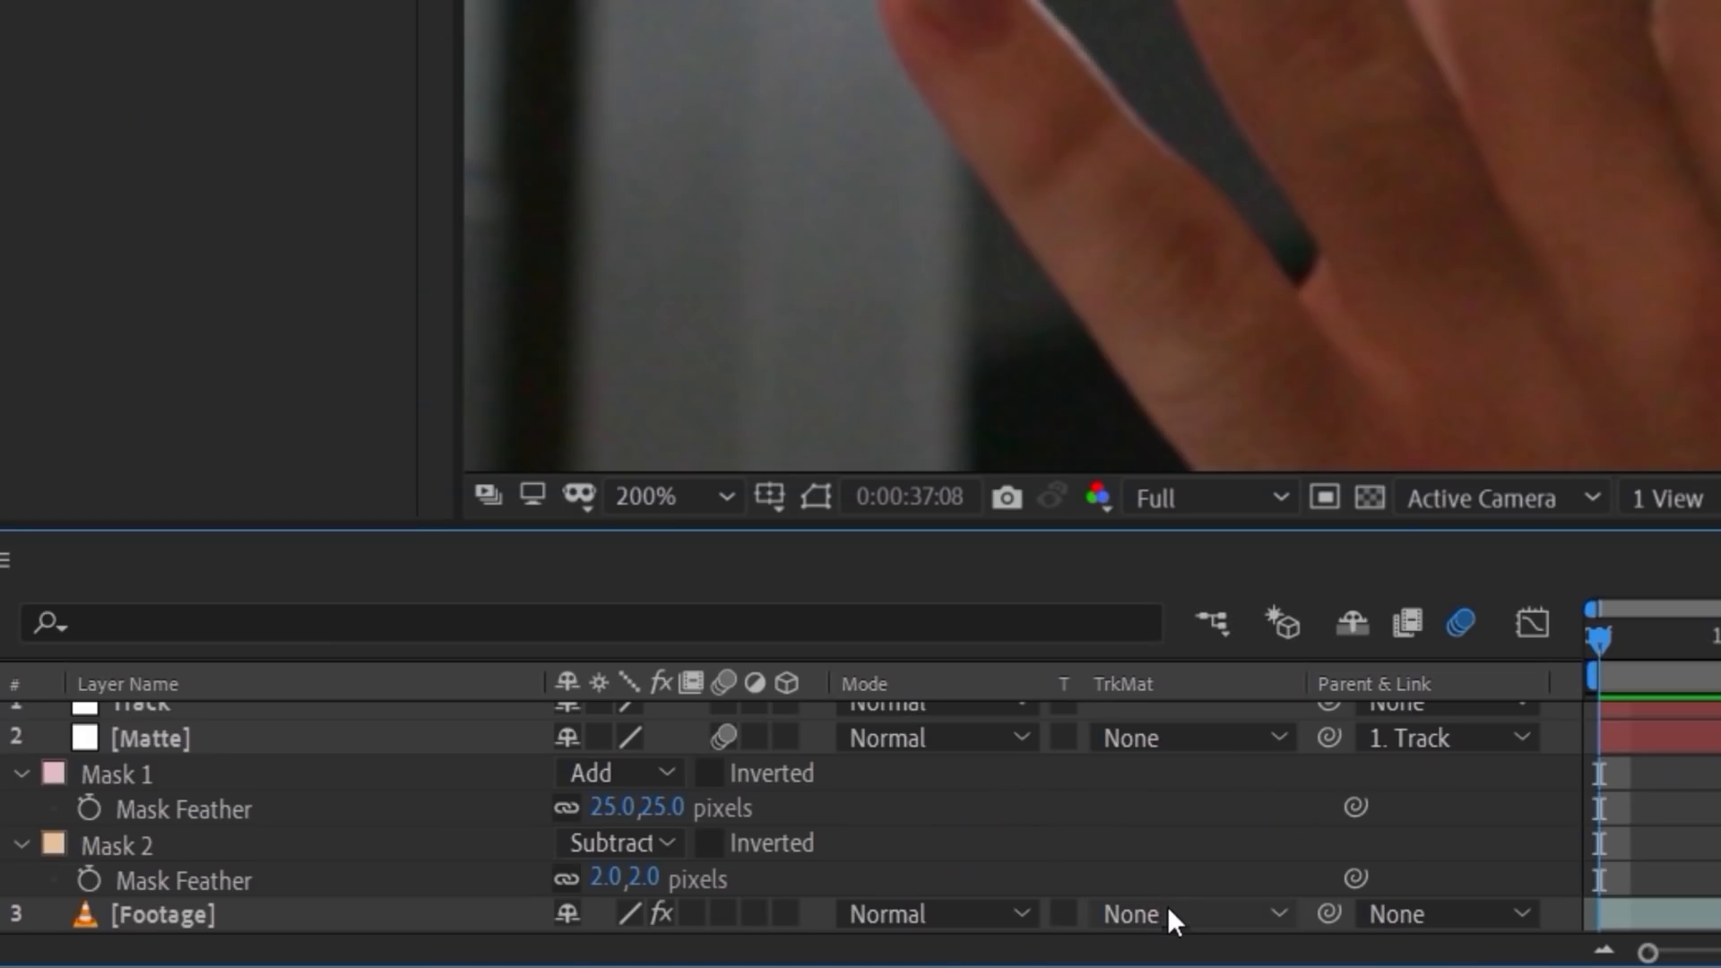
Set the Footage layer's track matte to Alpha Inverted using Matte, and add the Clean Plate clip beneath it
click(1170, 910)
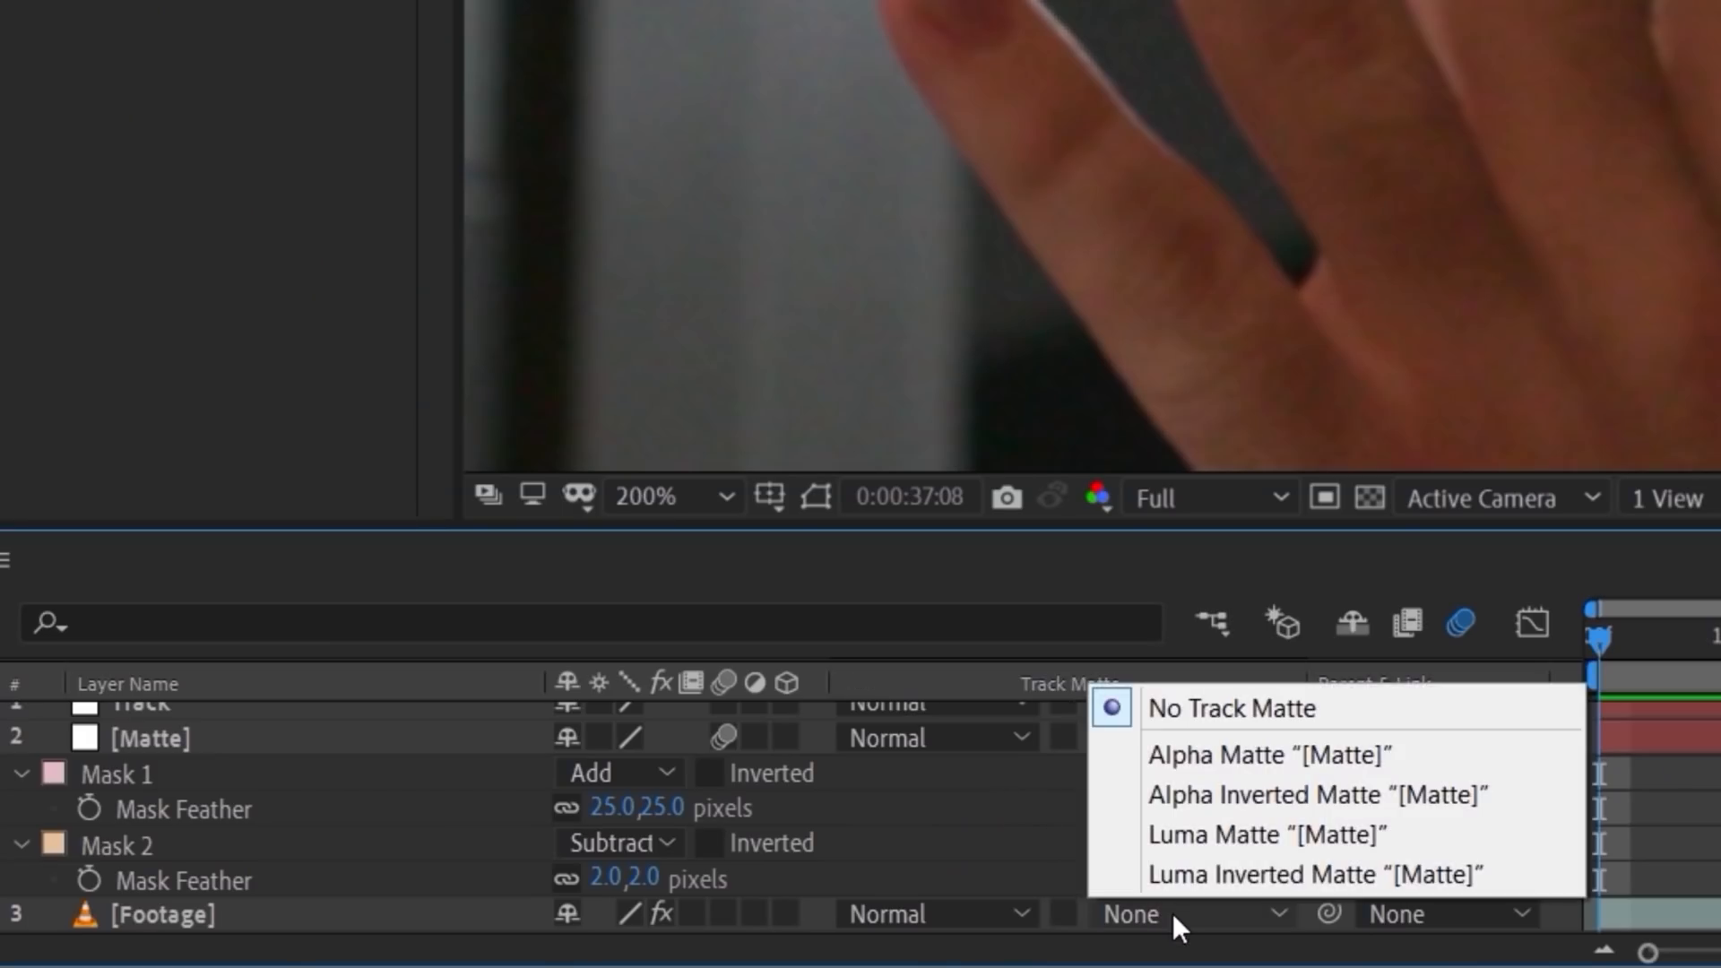
click(1167, 798)
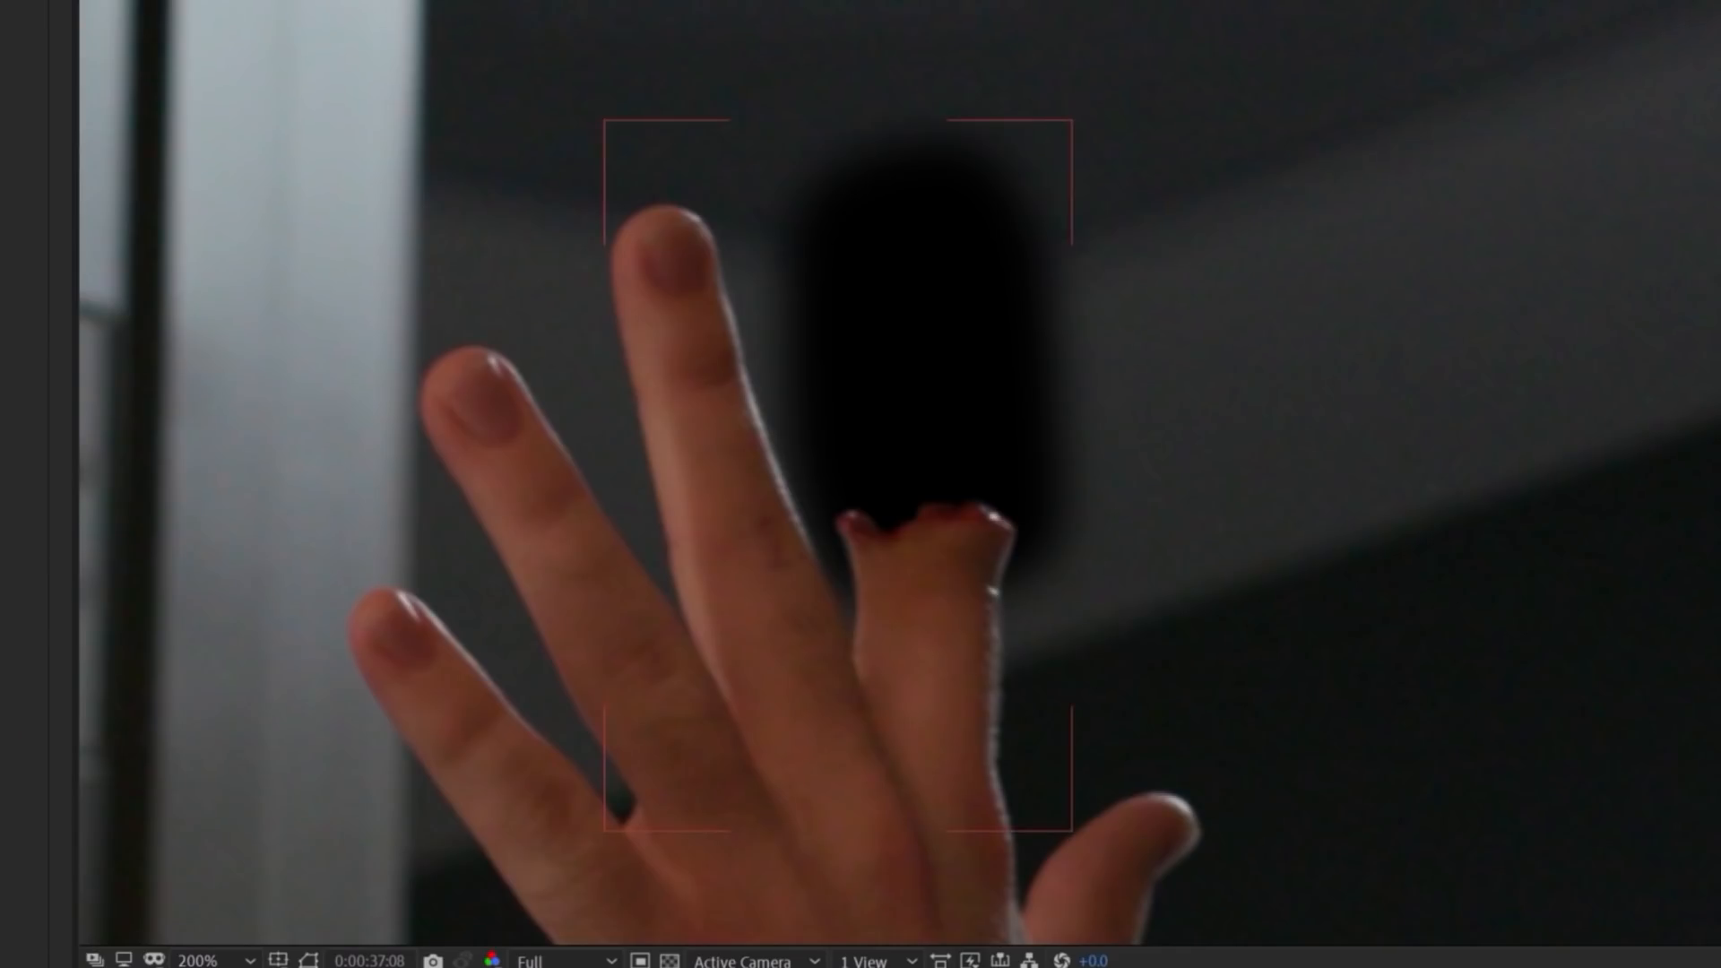
drag(75, 231, 207, 941)
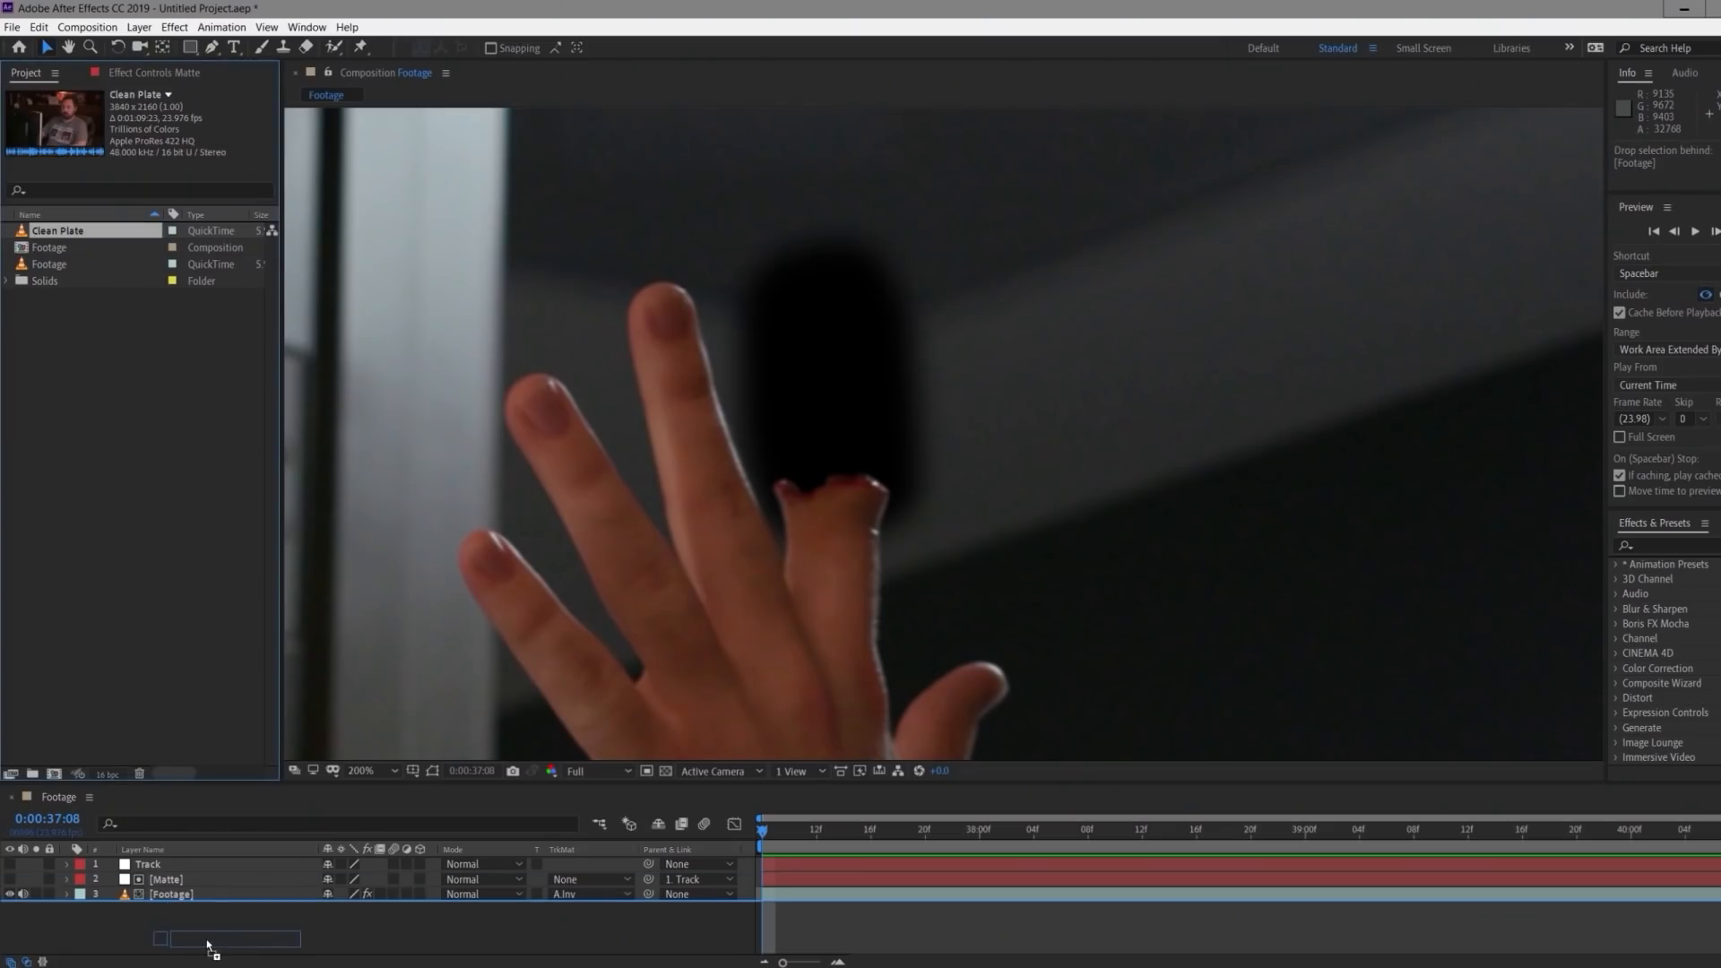
key(space)
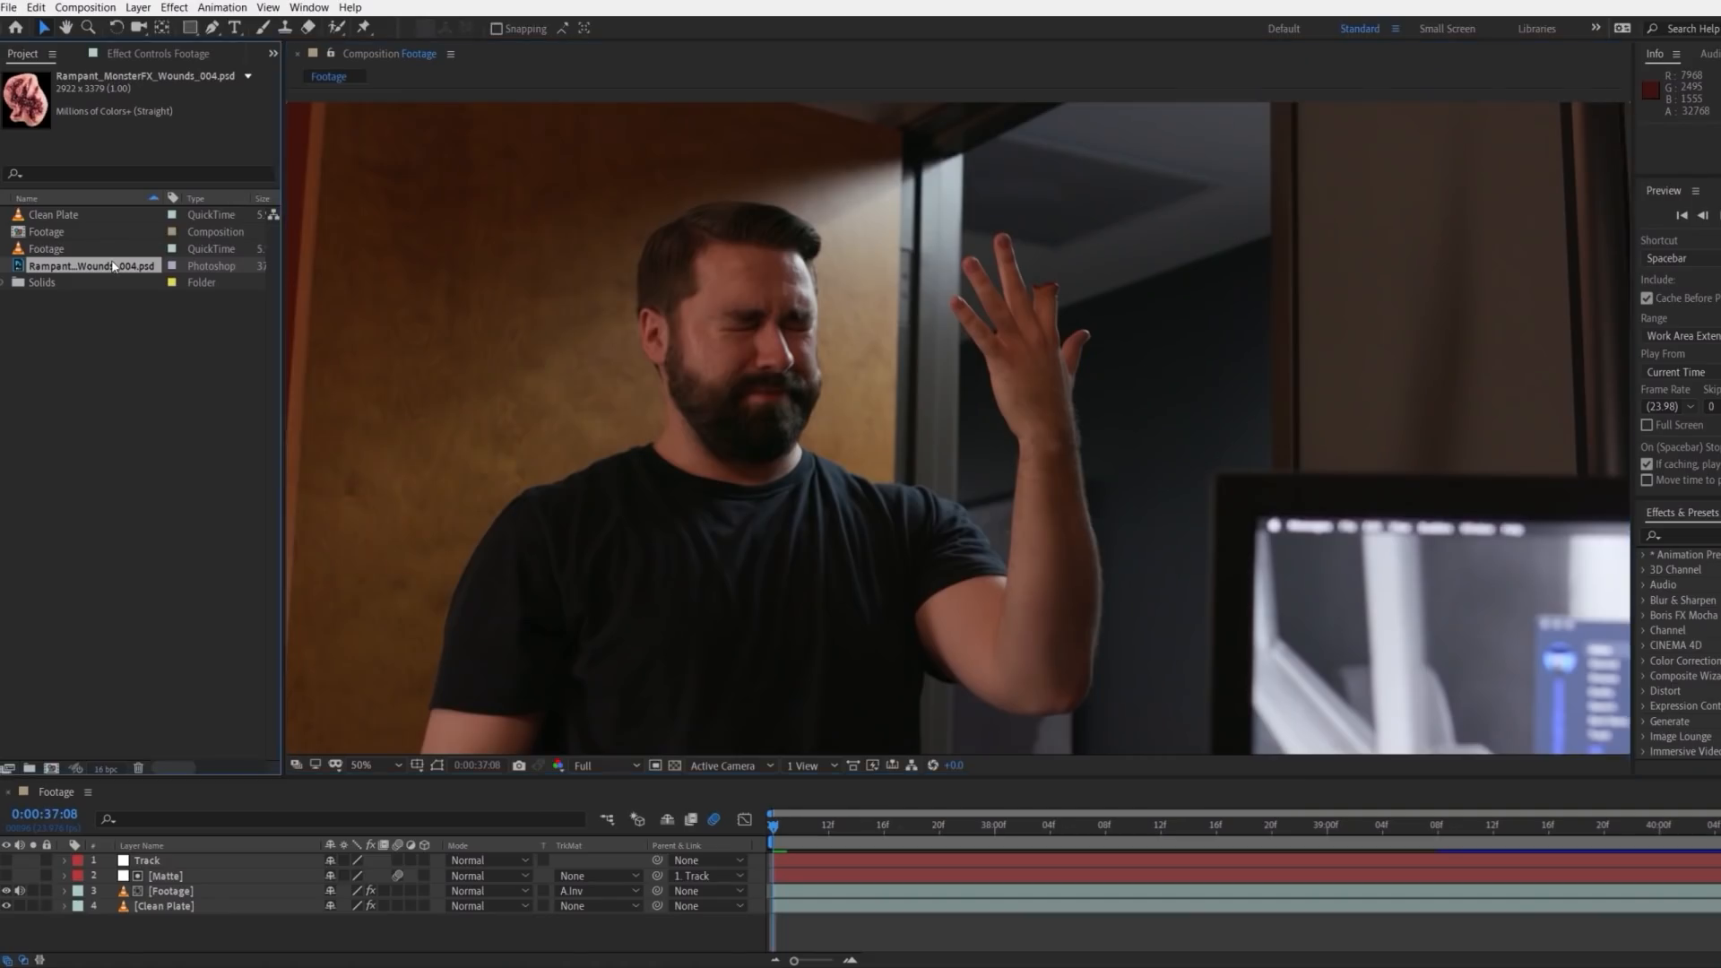
Add Rampant_MonsterFX_Wounds_004.psd to the composition between the Footage and Clean Plate layers
double_click(114, 265)
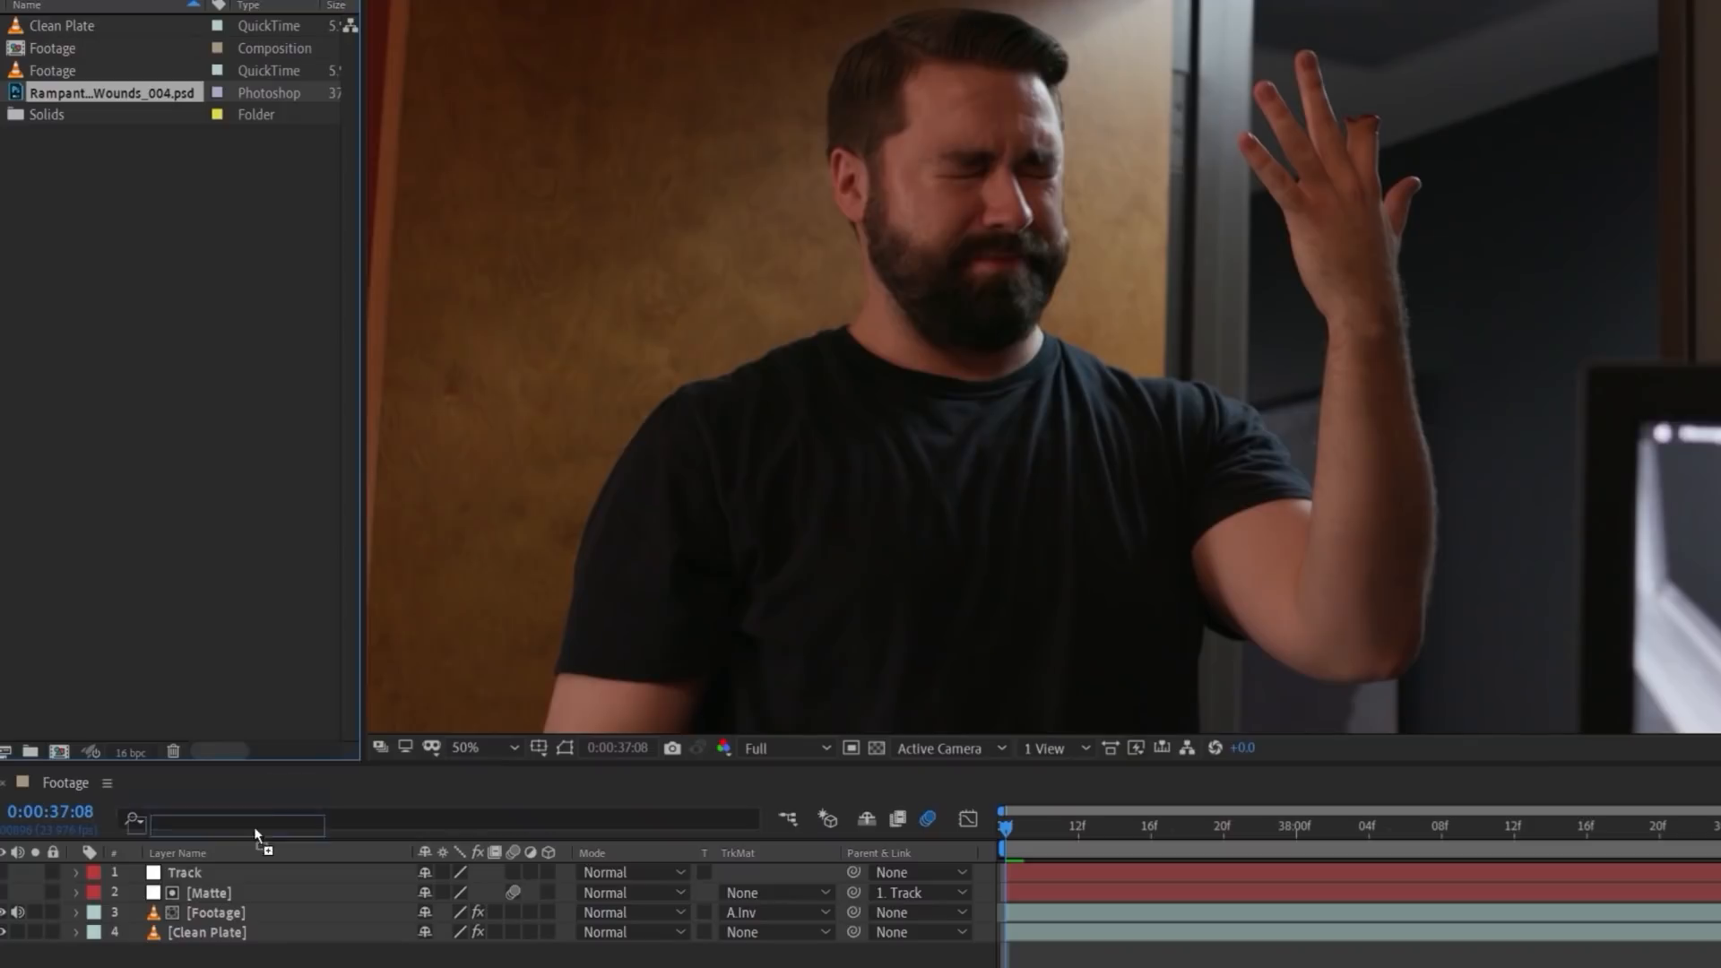
drag(292, 911, 297, 925)
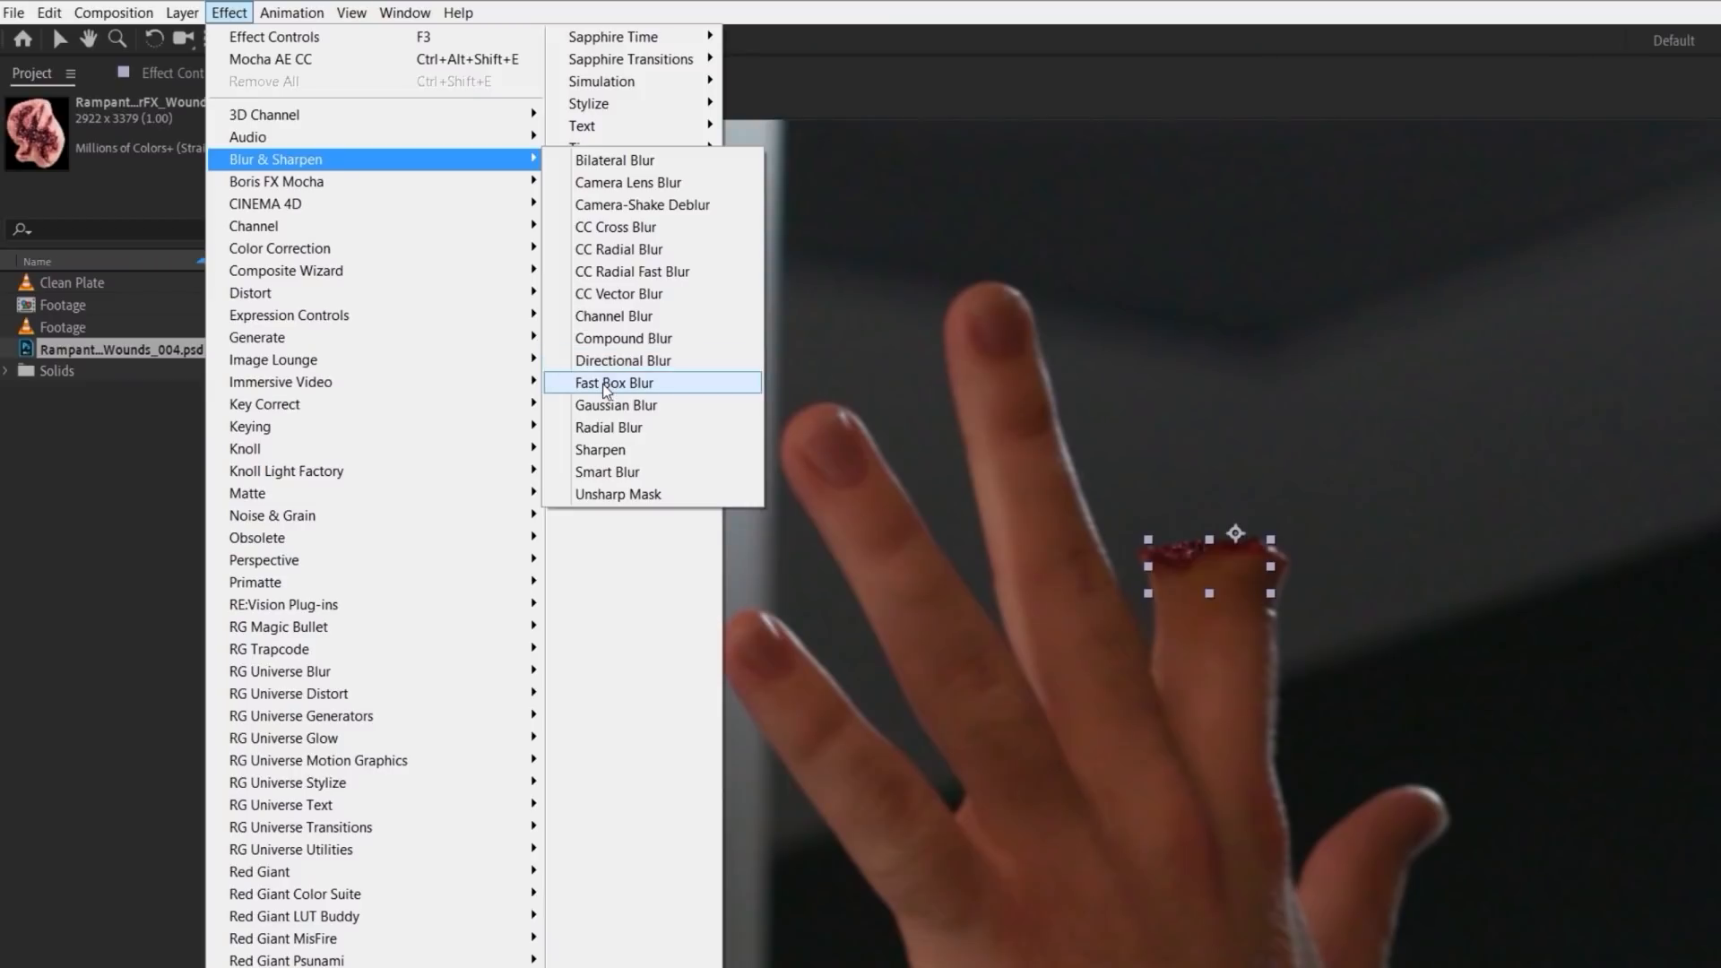
Apply Fast Box Blur with a radius of 5 to the wound layer and adjust its Curves by colour channel
click(602, 386)
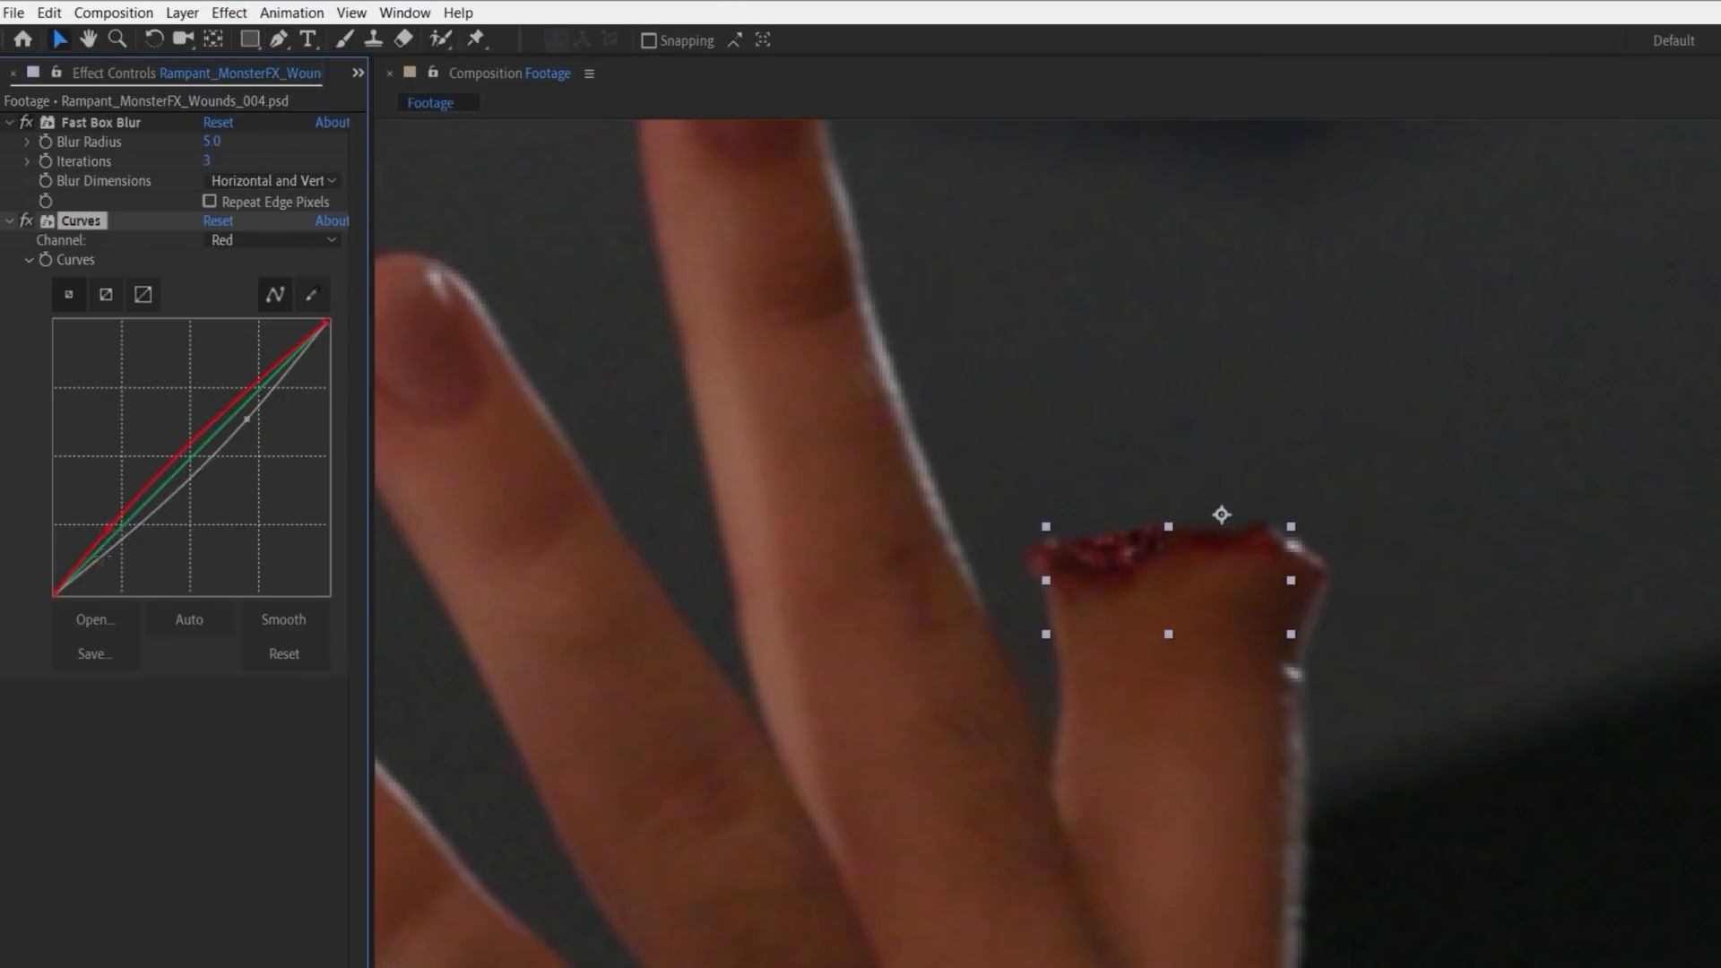
click(269, 240)
click(235, 258)
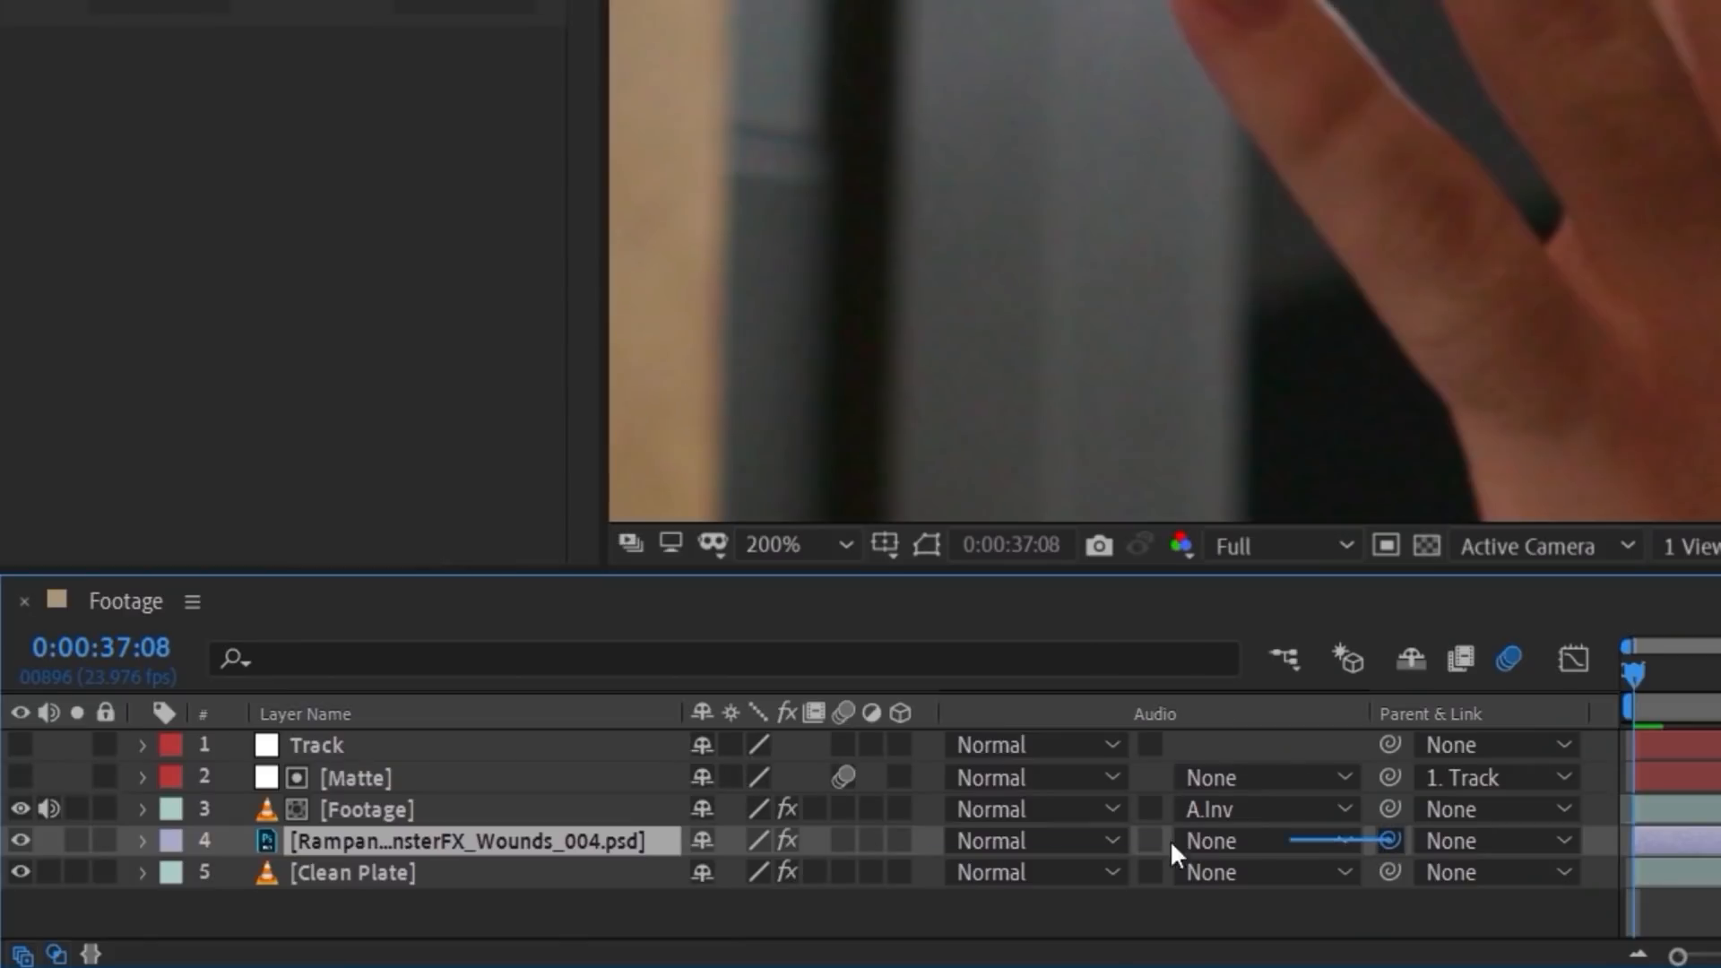
Parent the wound layer to the Track null and enable its motion blur
drag(1169, 840, 566, 745)
click(842, 840)
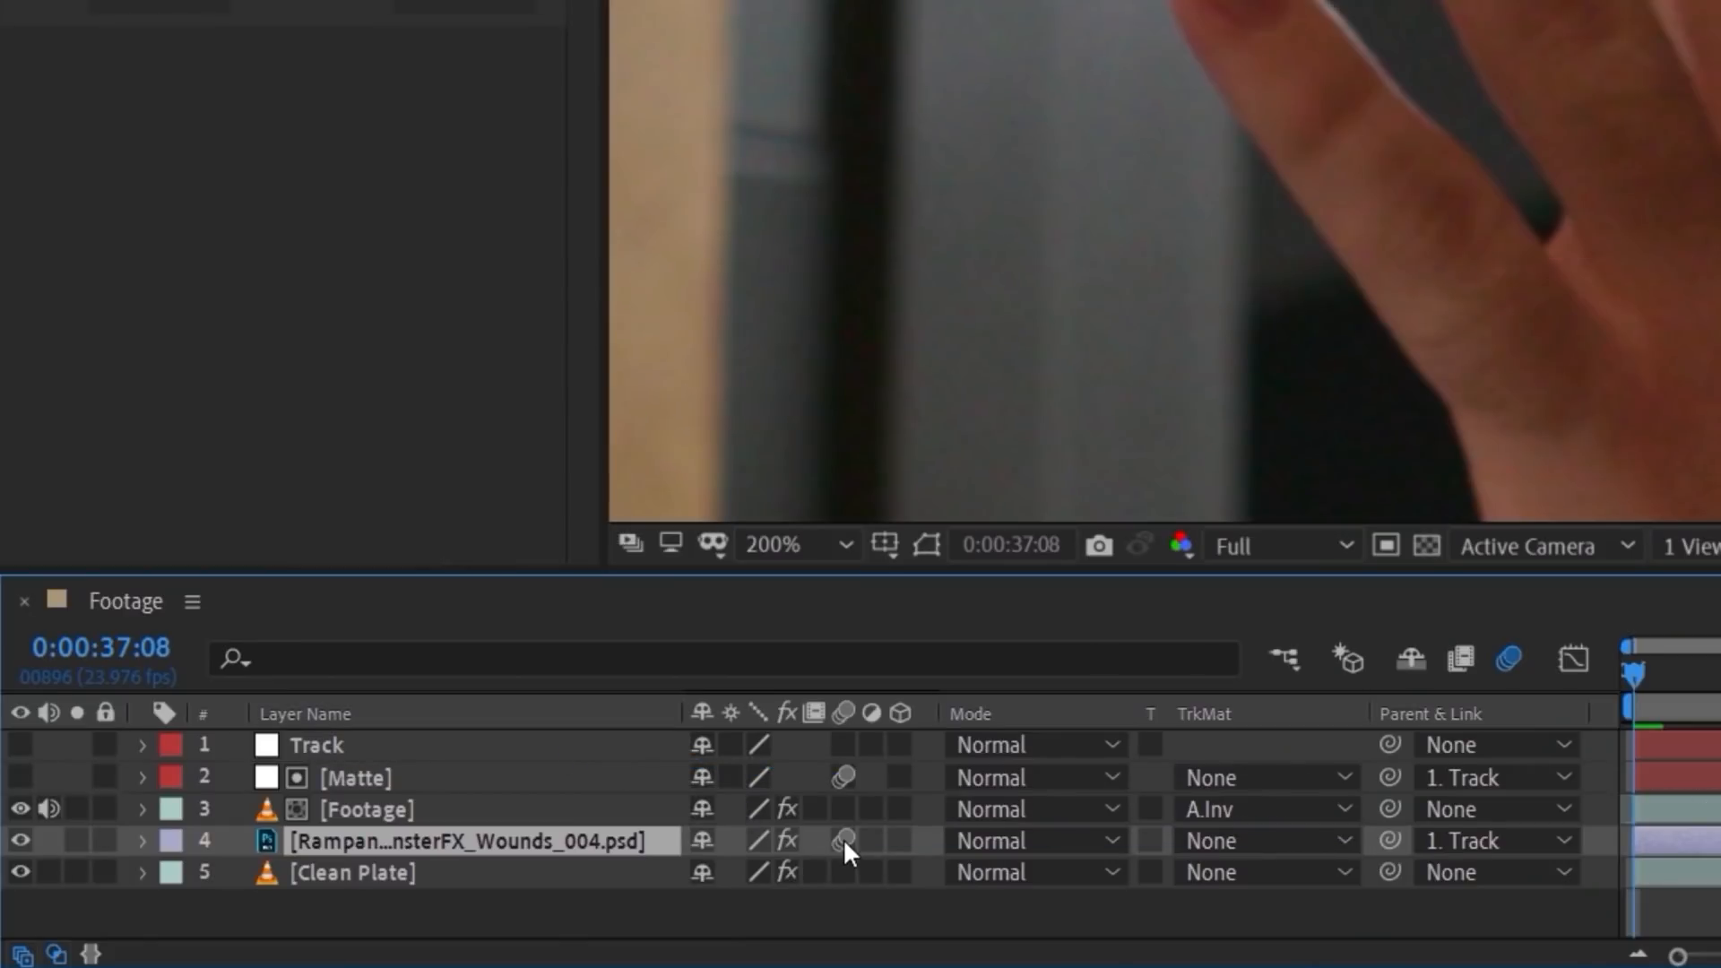
key(space)
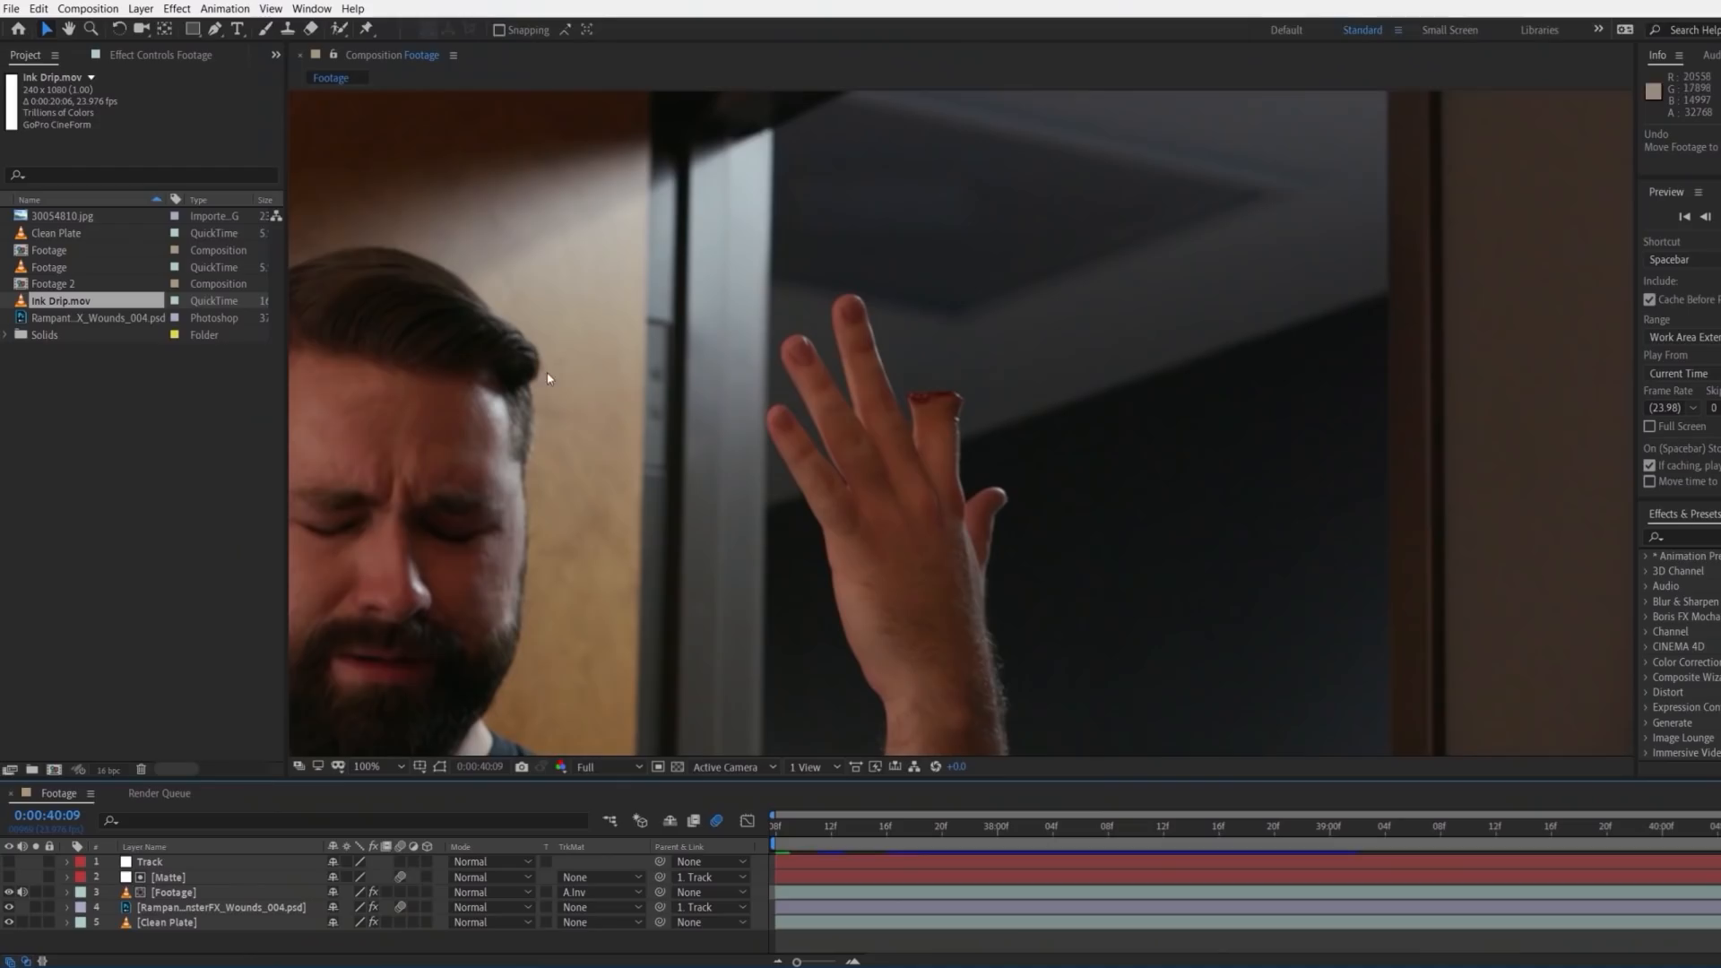
Place Ink Drip.mov over the hand as the uppermost layer and set its blending mode to Multiply
drag(94, 303, 949, 612)
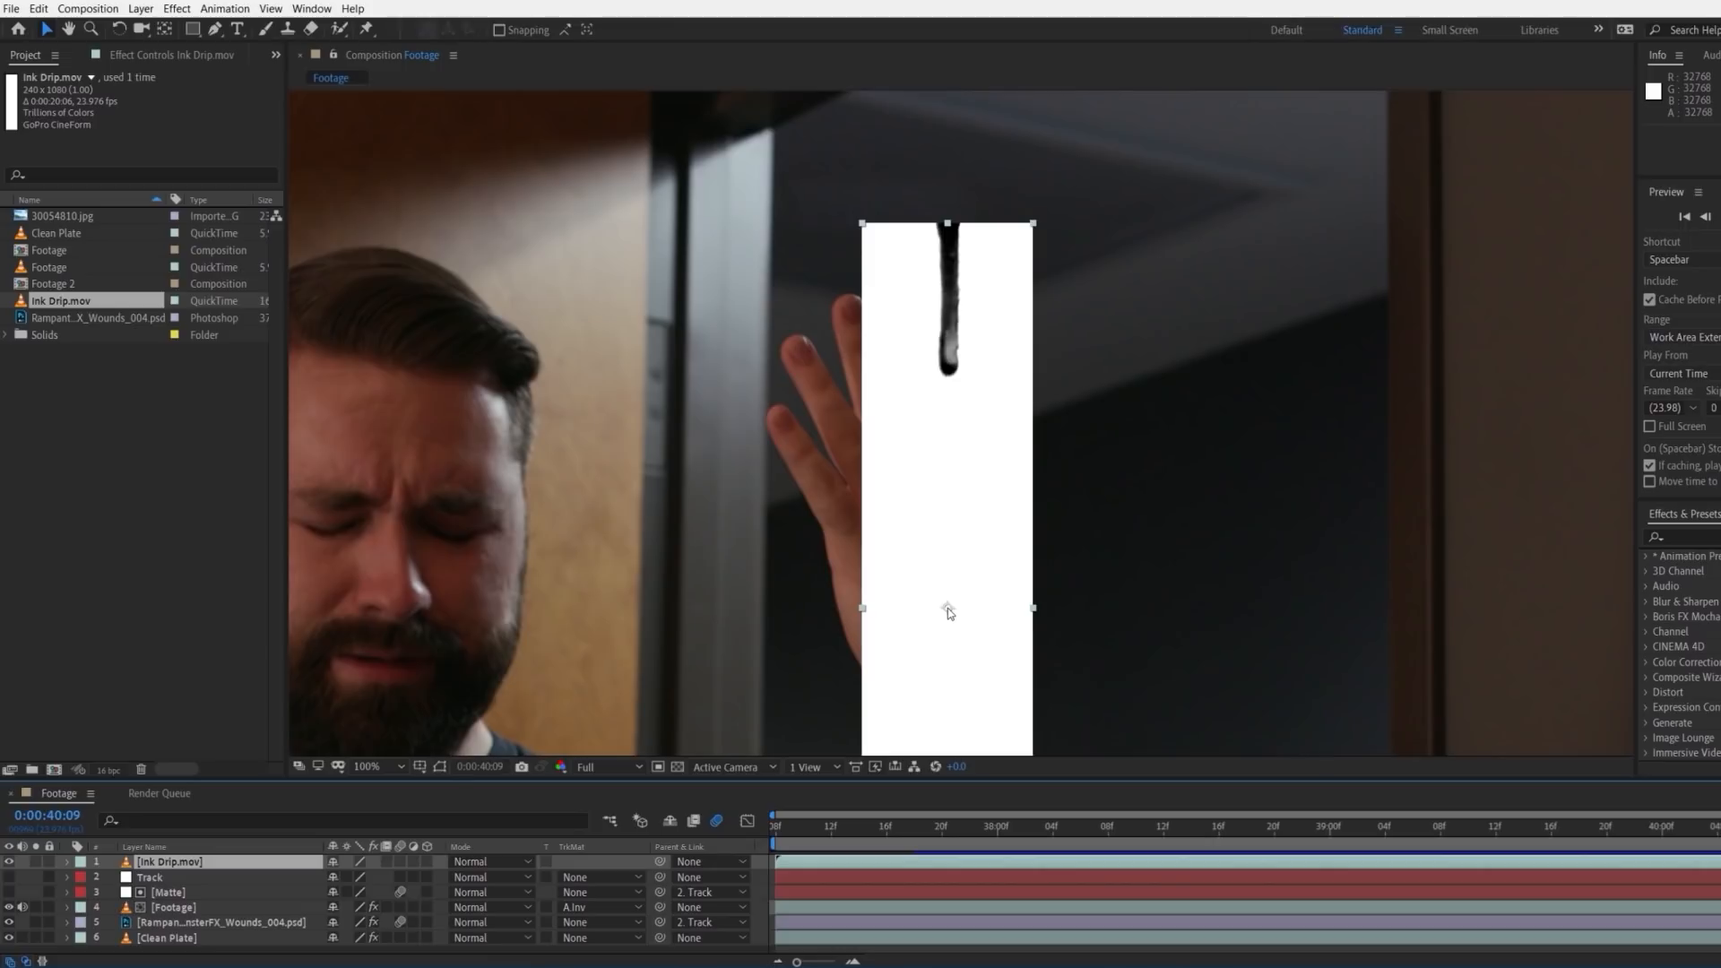
click(471, 863)
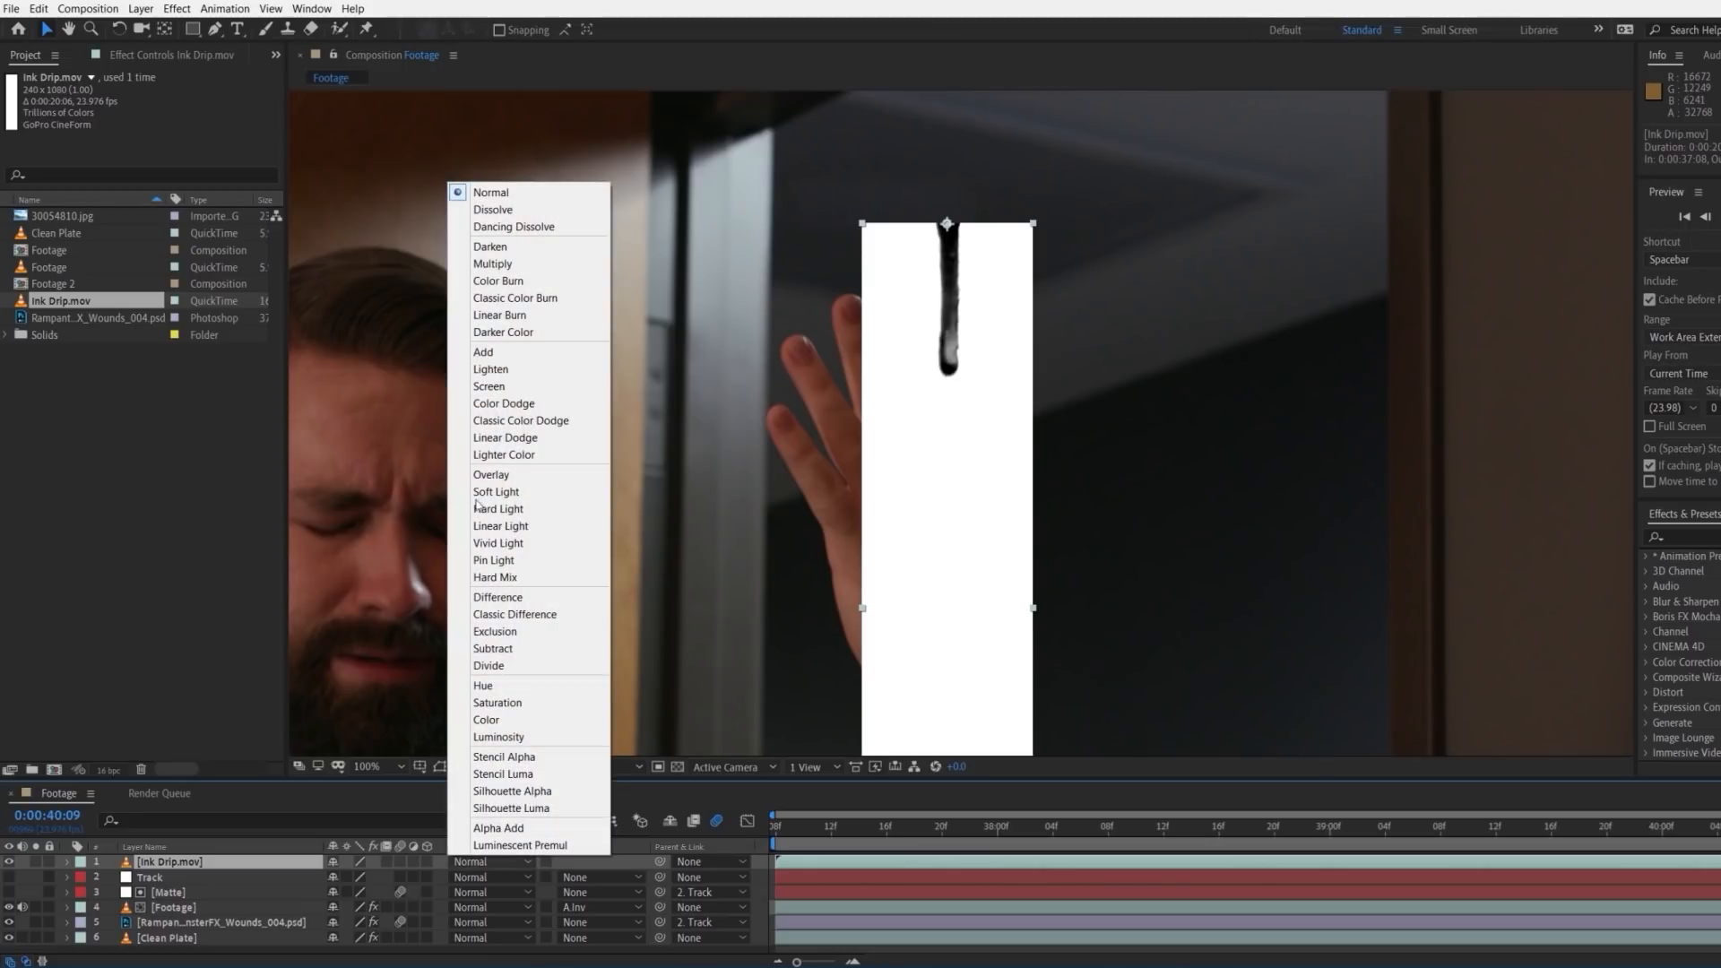
click(492, 264)
Move the ink drip so it starts at the finger stump's torn edge and scale it to 37%
drag(944, 232, 964, 420)
scroll(953, 446, up, 2)
key(s)
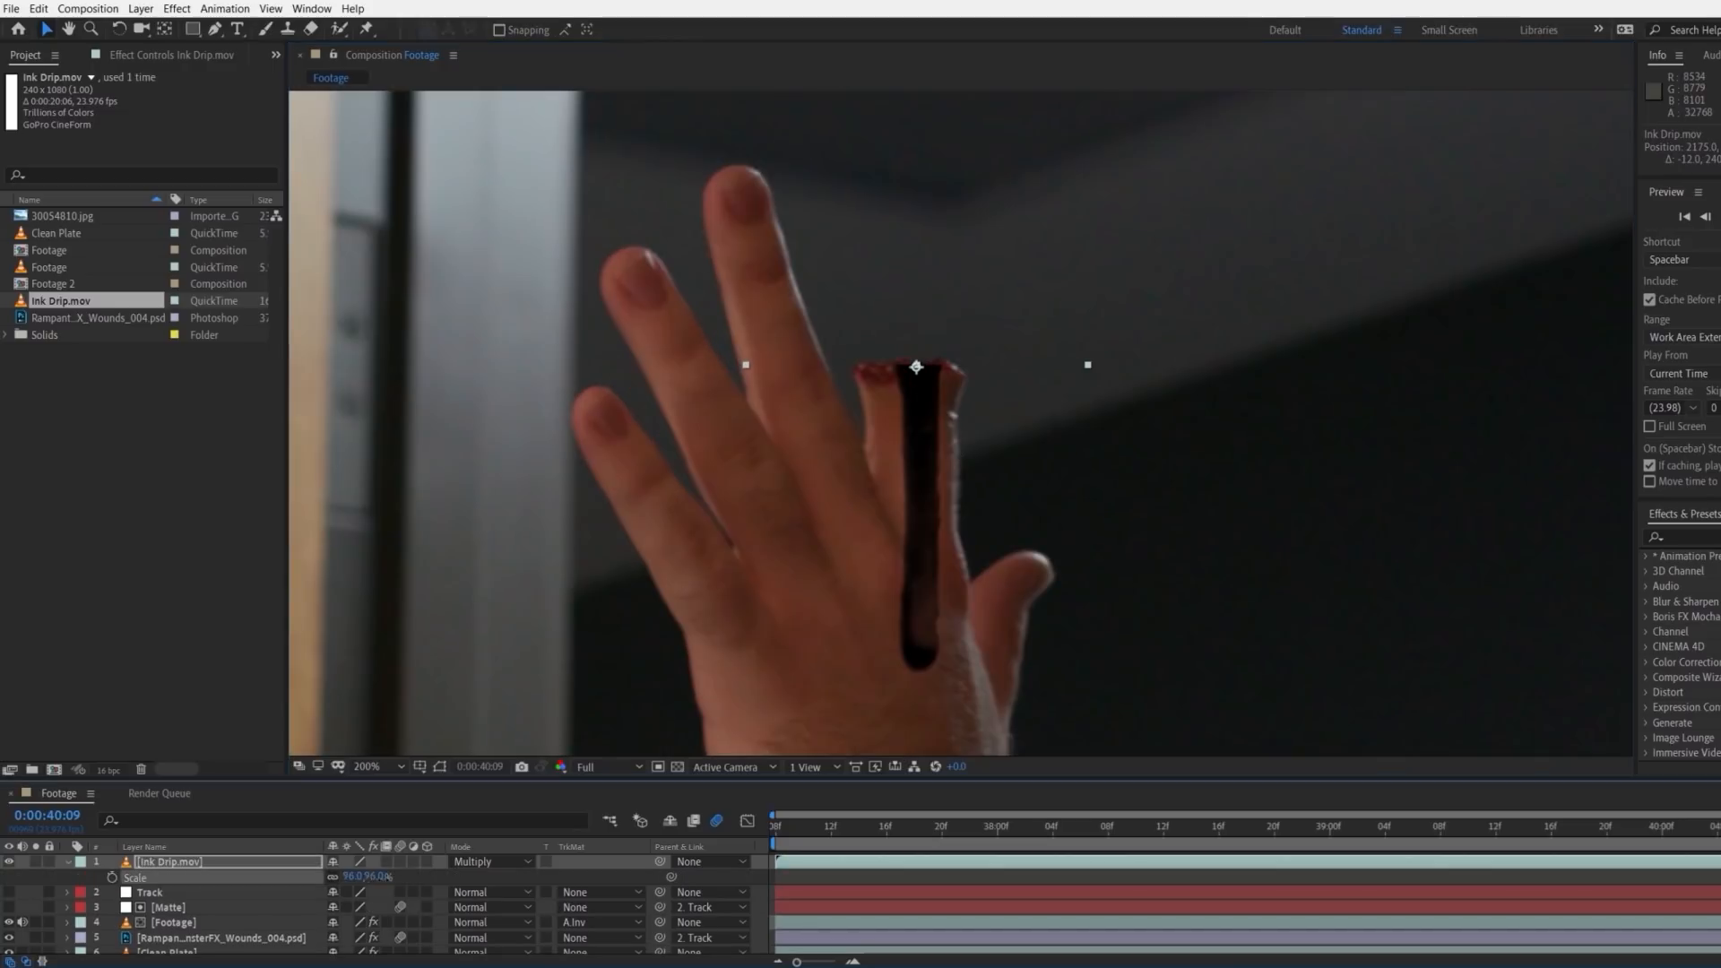
key(period)
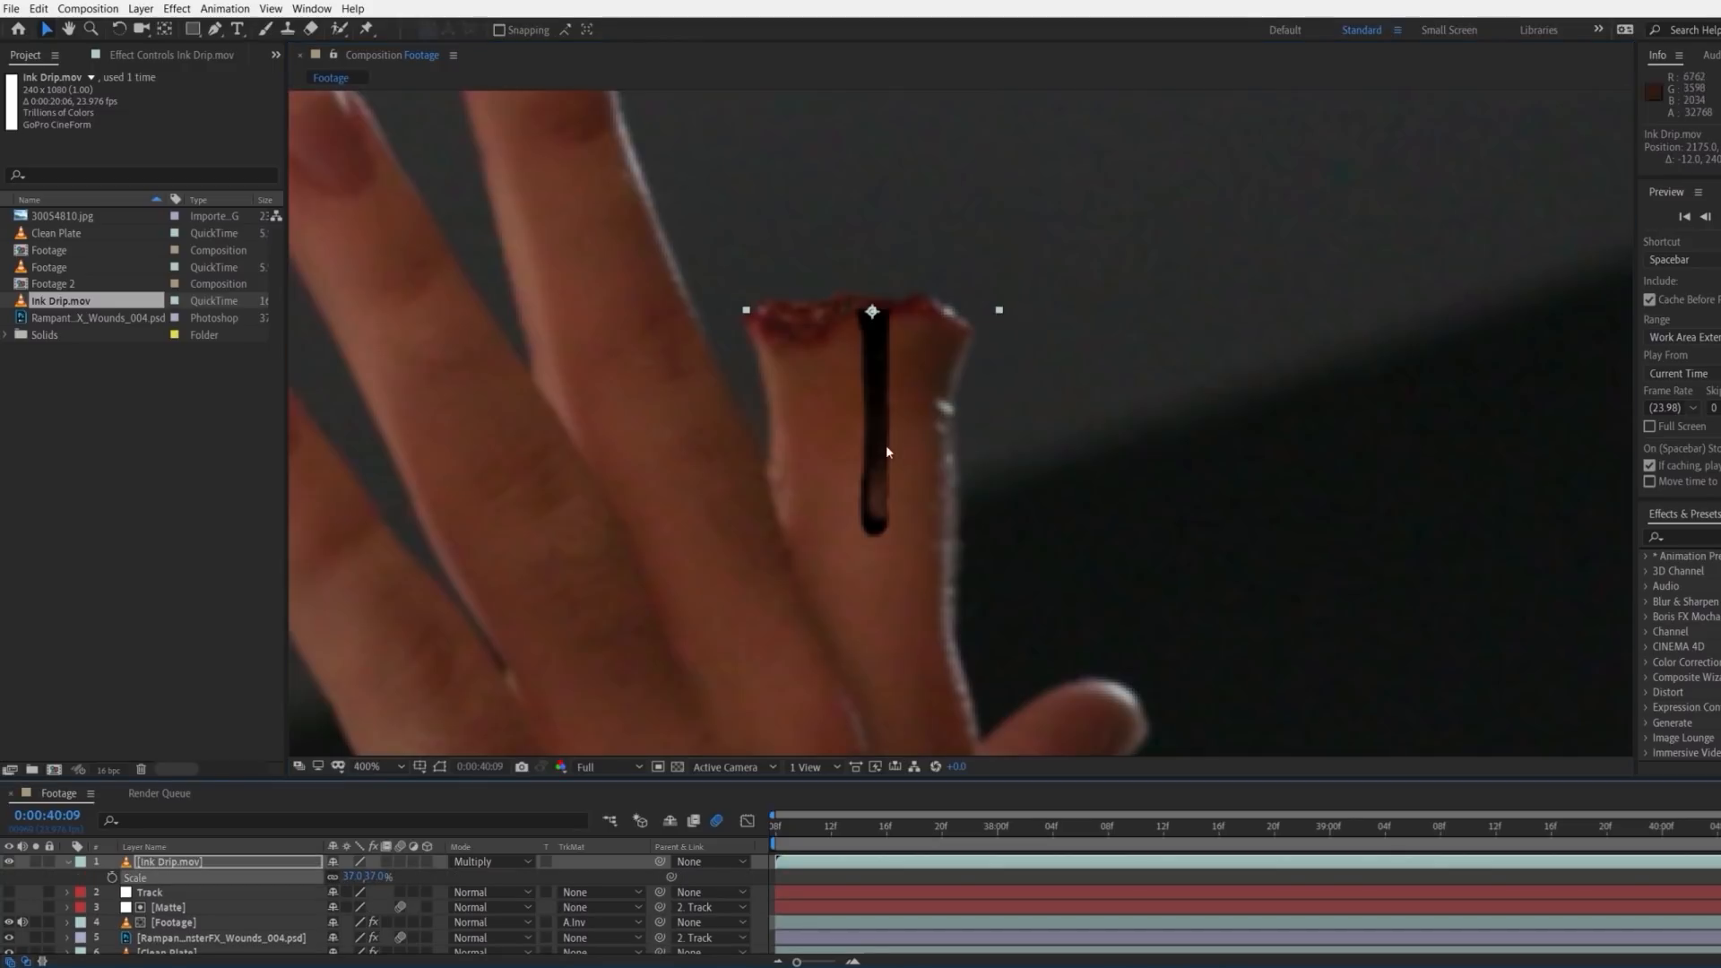
key(comma)
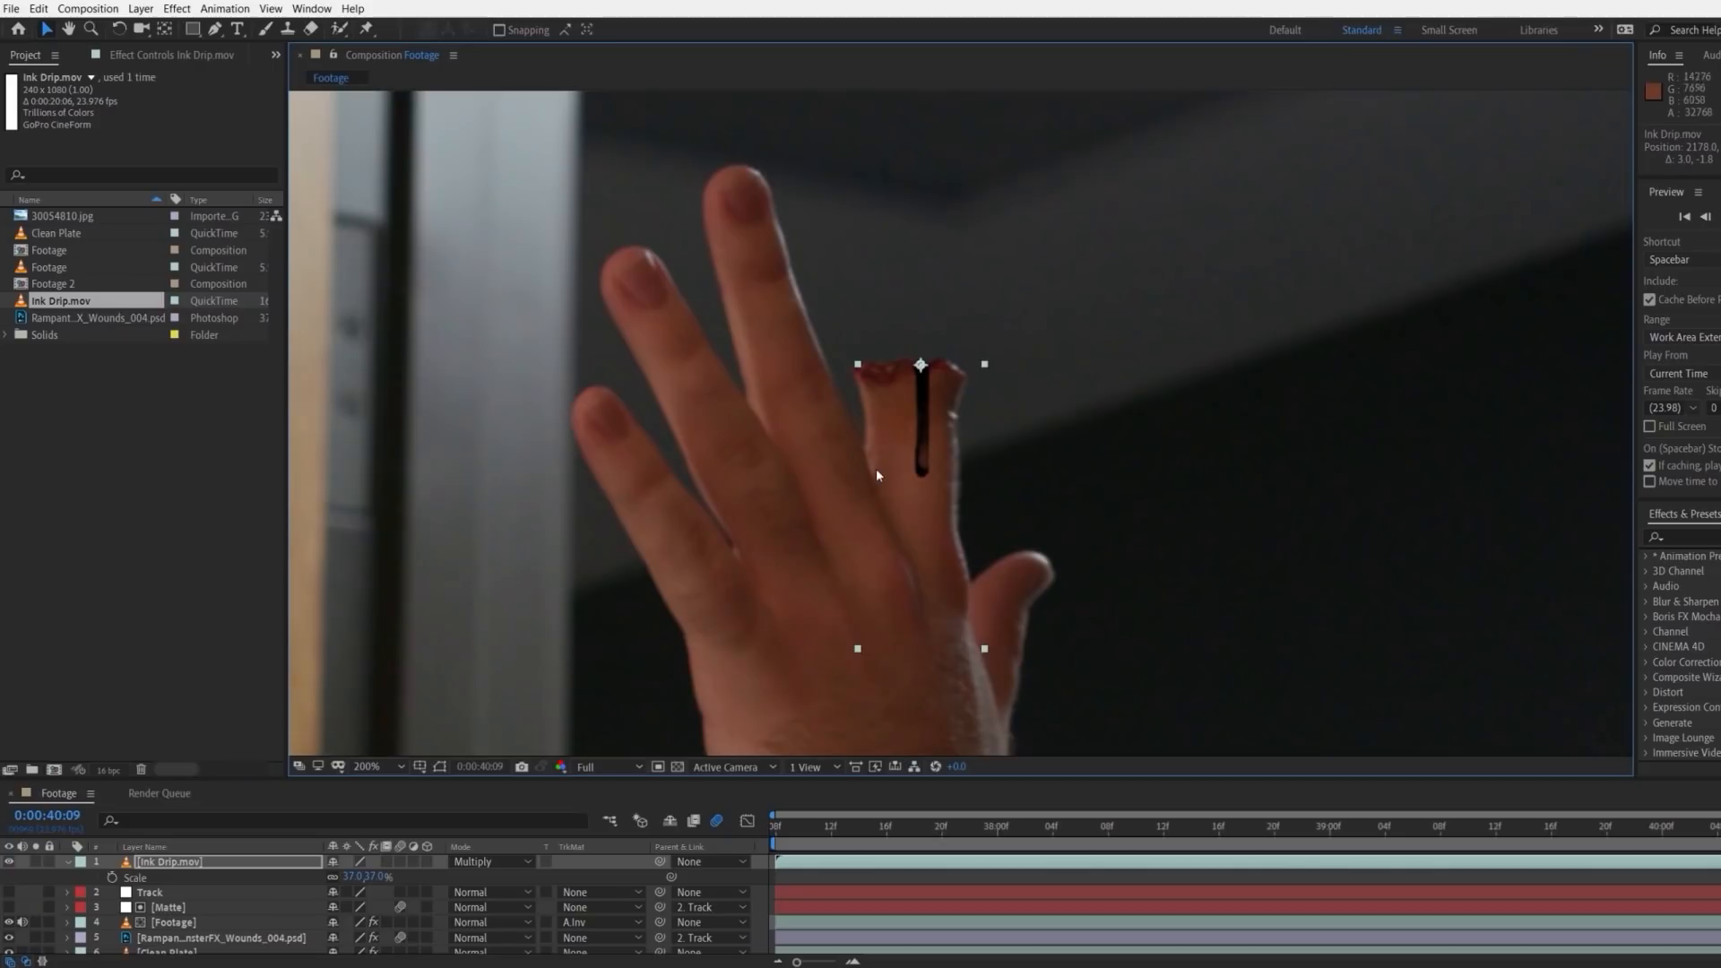
Apply the Tritone effect to the ink drip layer and set its Shadows colour to dark red
click(177, 8)
mouse_move(314, 191)
click(498, 744)
click(166, 137)
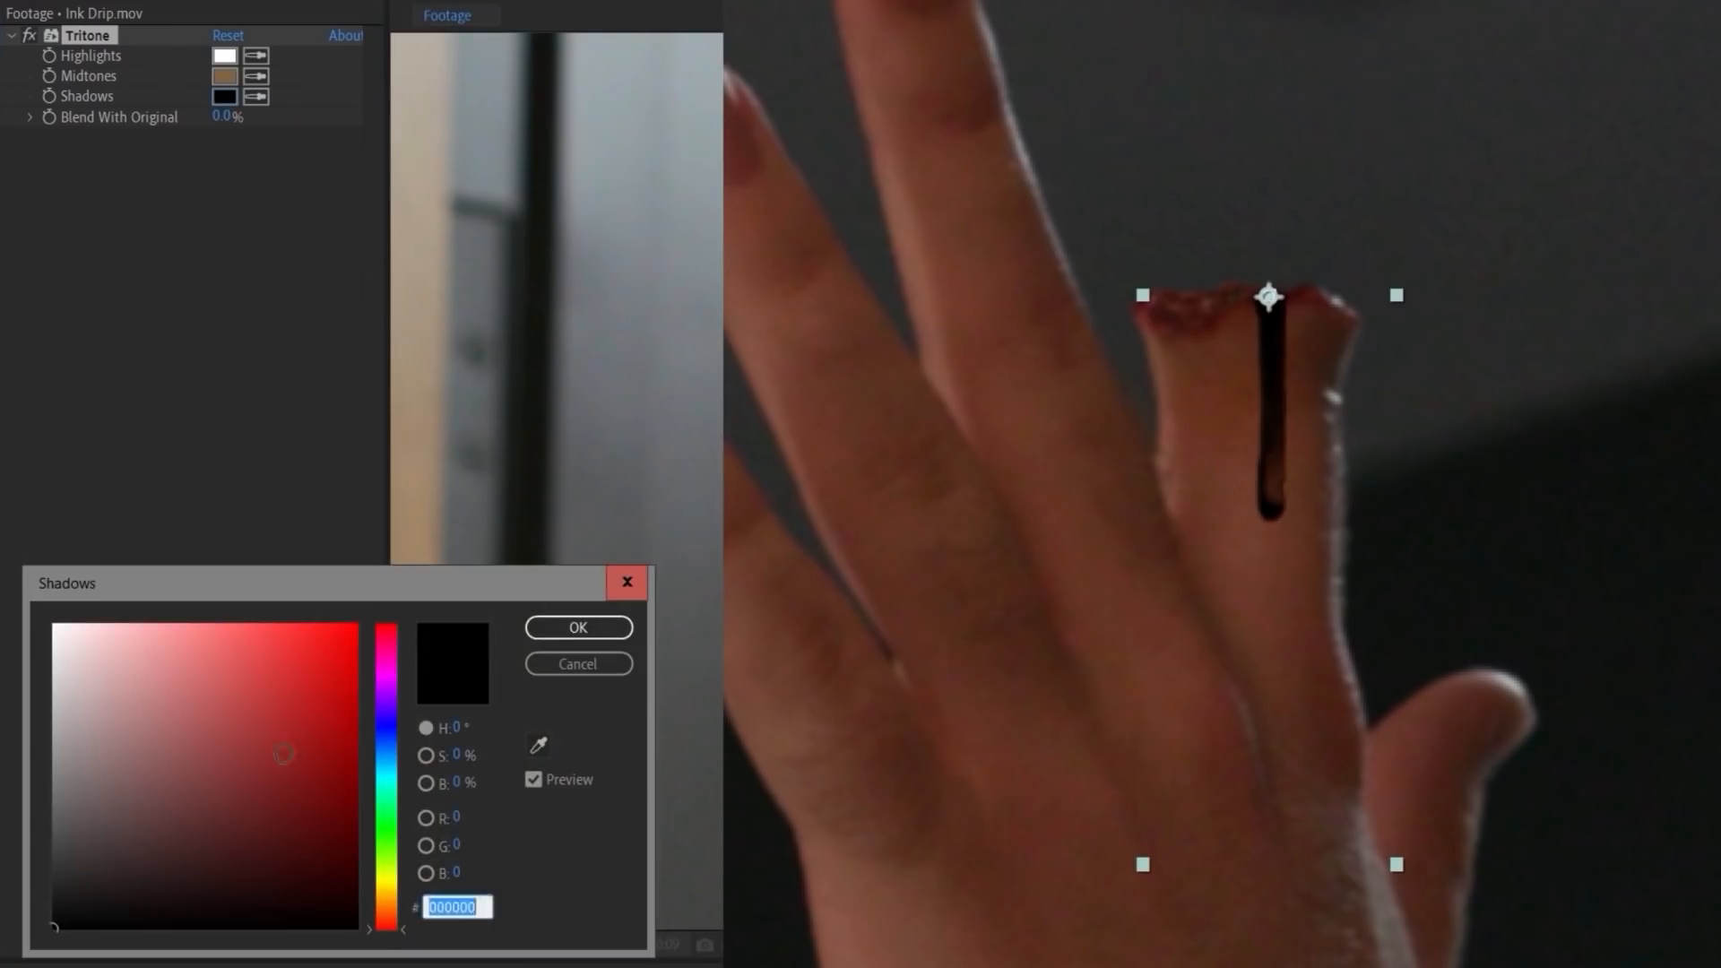
key(Return)
Set the Tritone Midtones to a pinkish red and the Shadows to a muted red around 914B4B
click(224, 75)
click(260, 725)
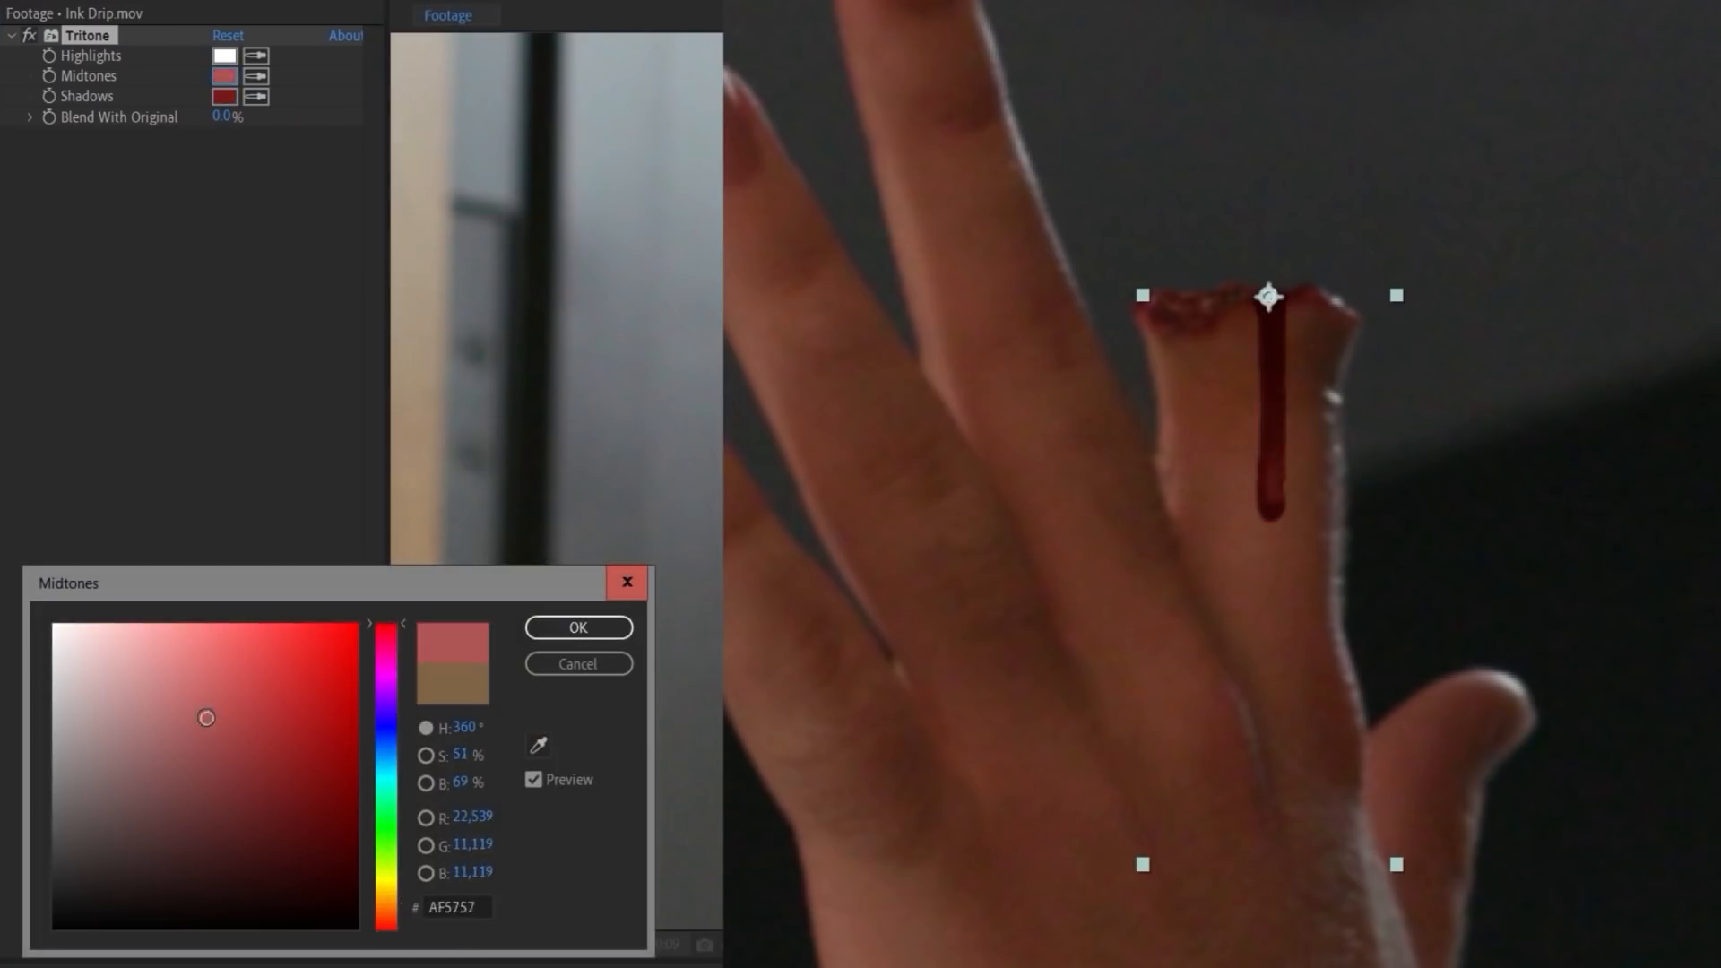
click(578, 627)
click(224, 96)
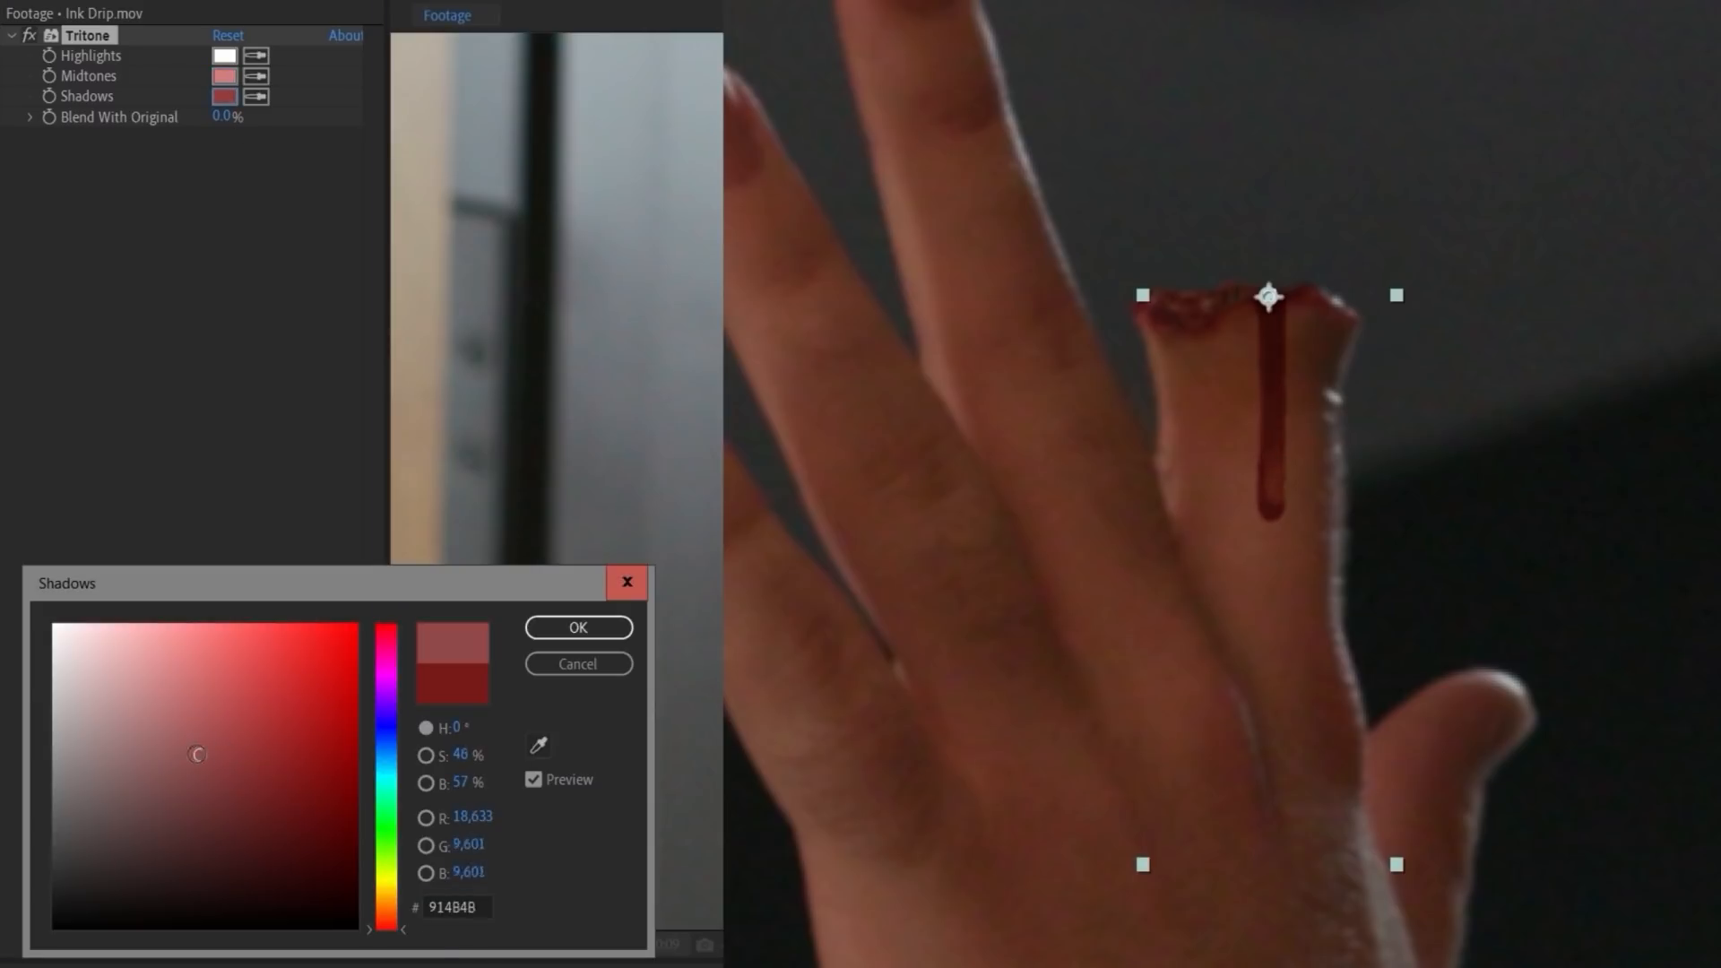
click(556, 631)
Apply Fast Box Blur to the ink drip layer and parent the layer to the Track null
click(177, 8)
mouse_move(204, 122)
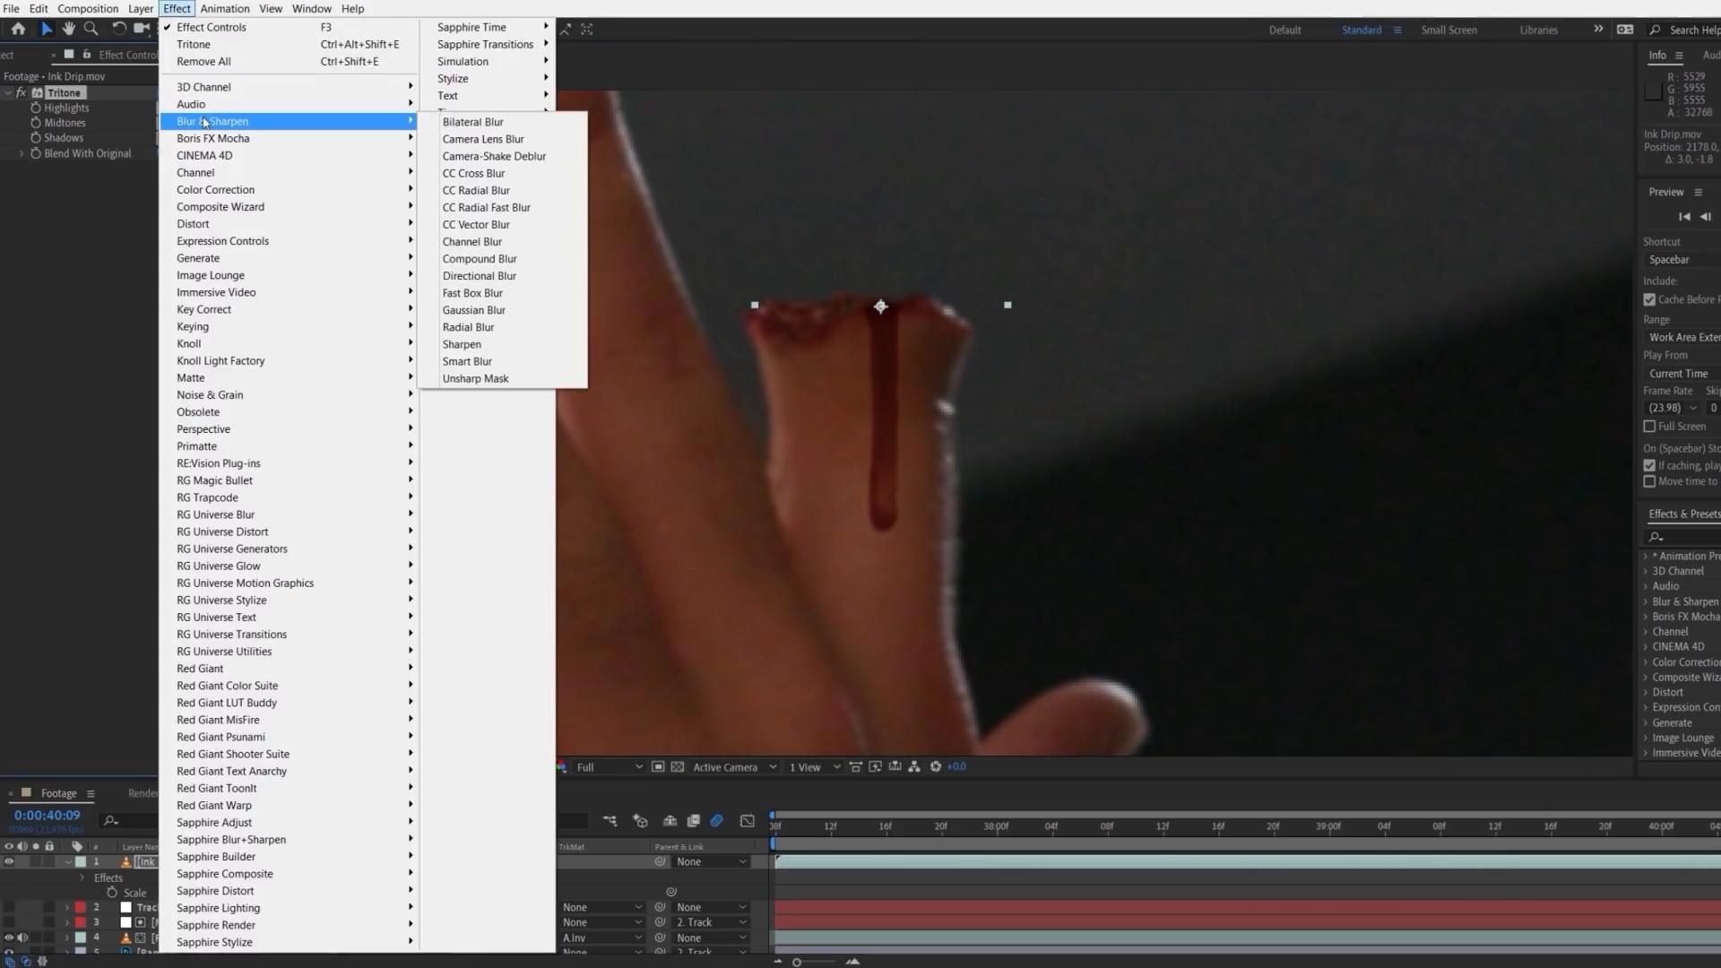
click(472, 293)
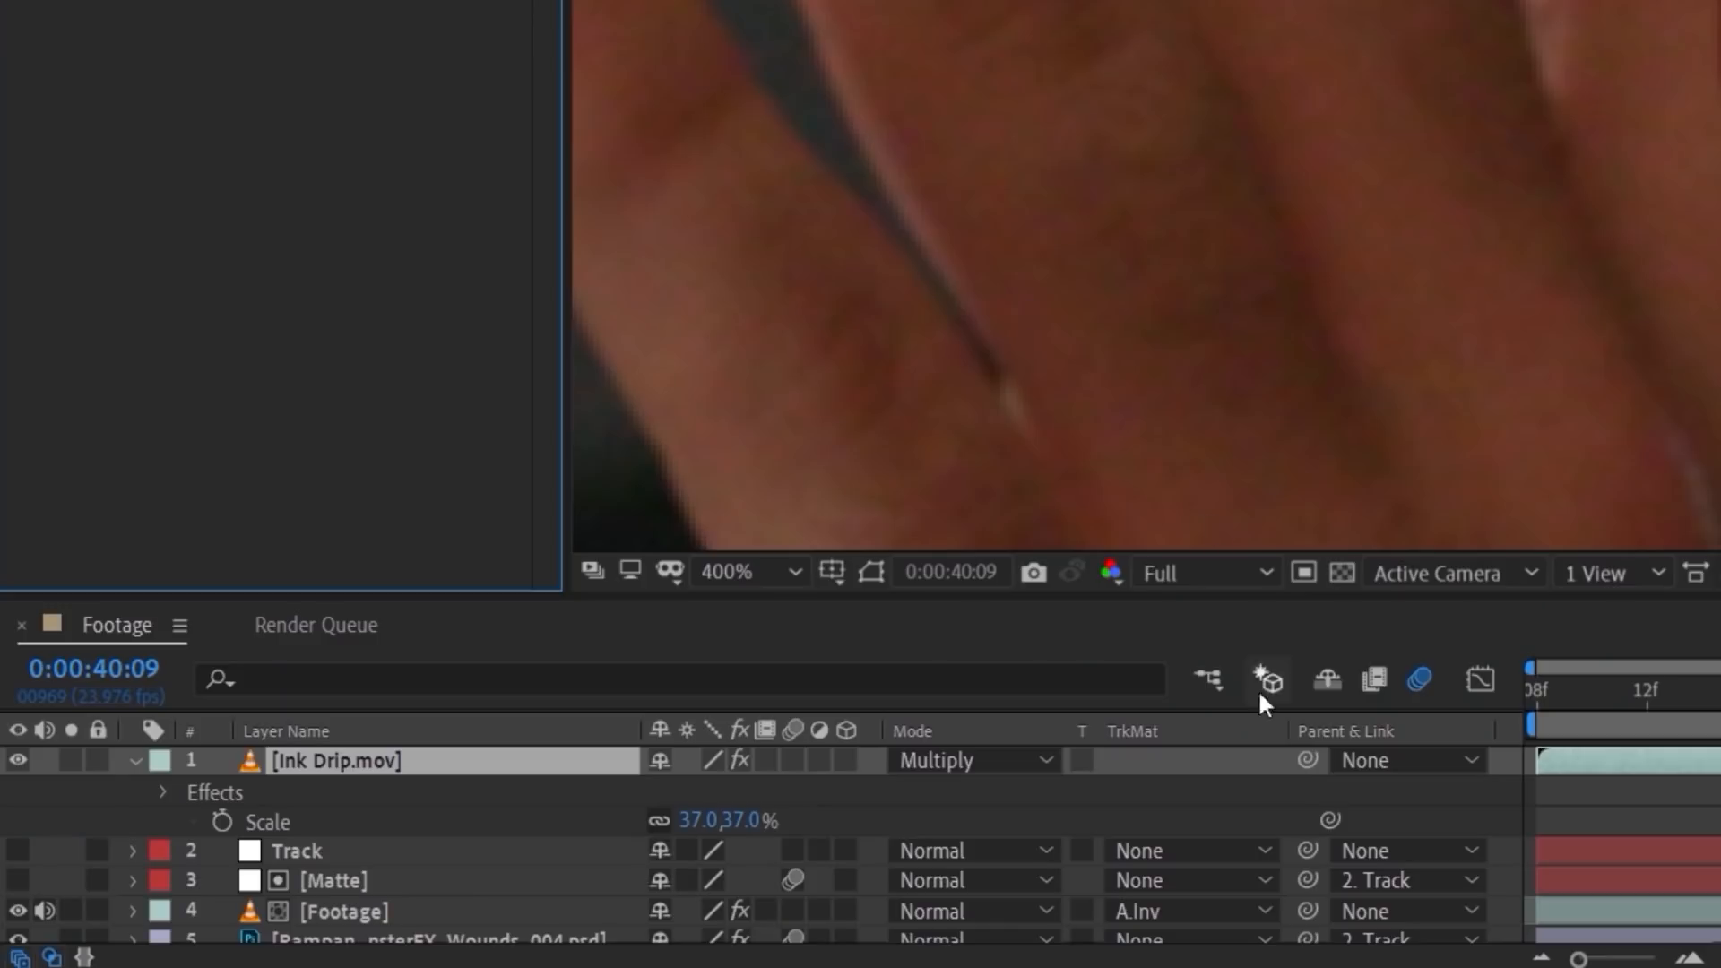
drag(659, 860, 189, 905)
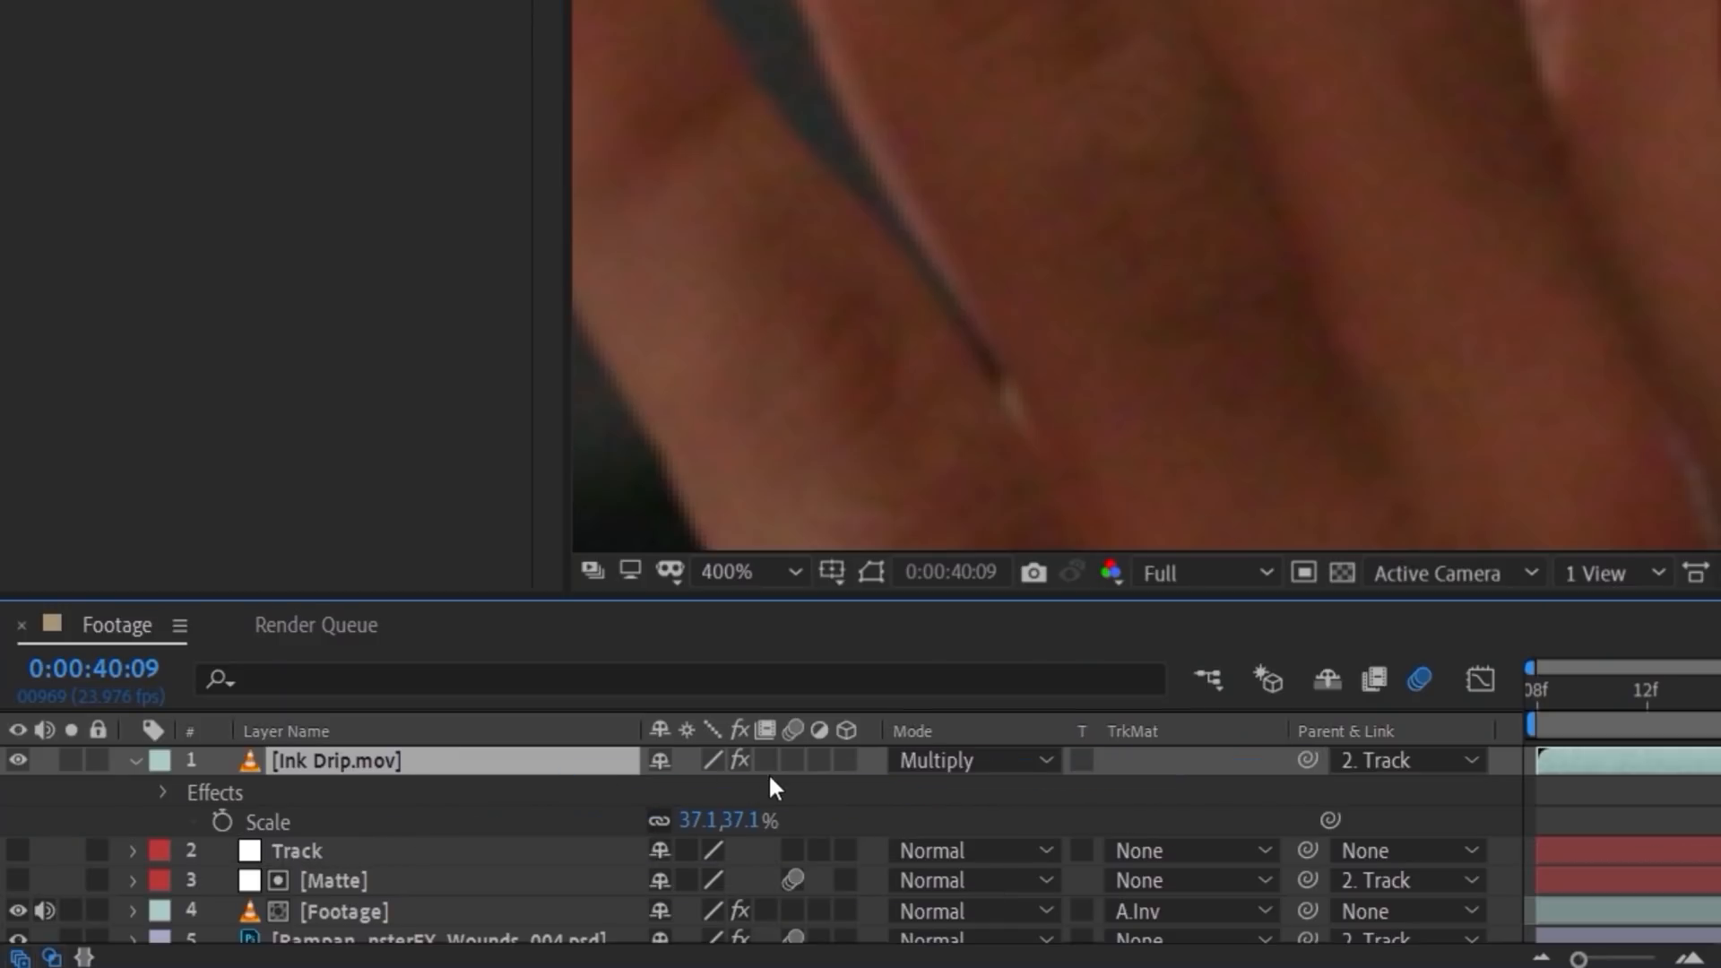